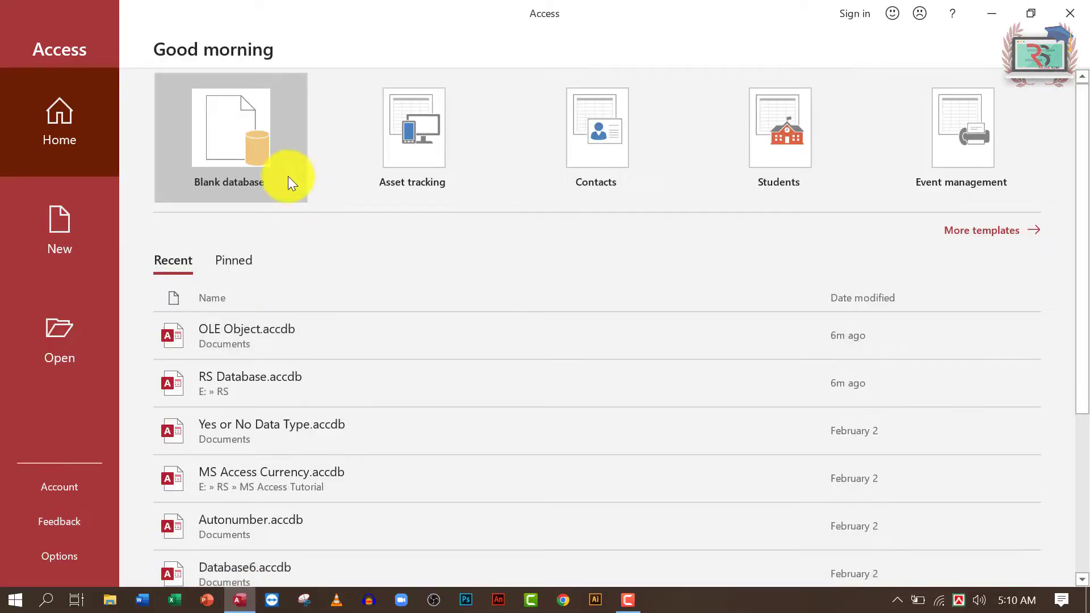
Step: Create a blank database named Hyperlink and add the fields Name, Update Price and Product Link to Table1's design
{"action": "left_click", "coordinate": [280, 145]}
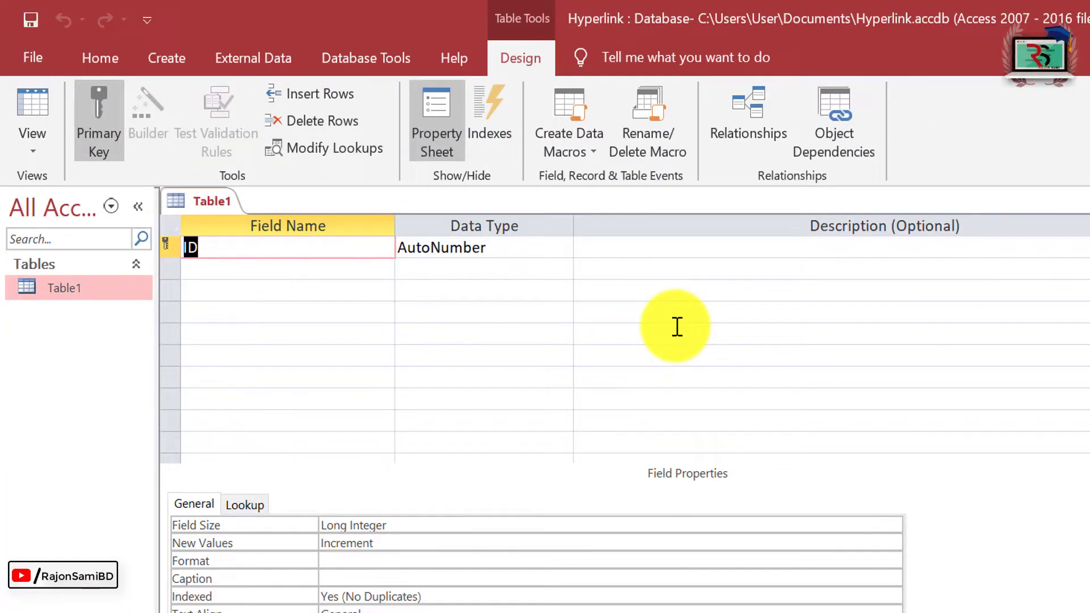
{"action": "left_click", "coordinate": [318, 269]}
{"action": "type", "text": "Name"}
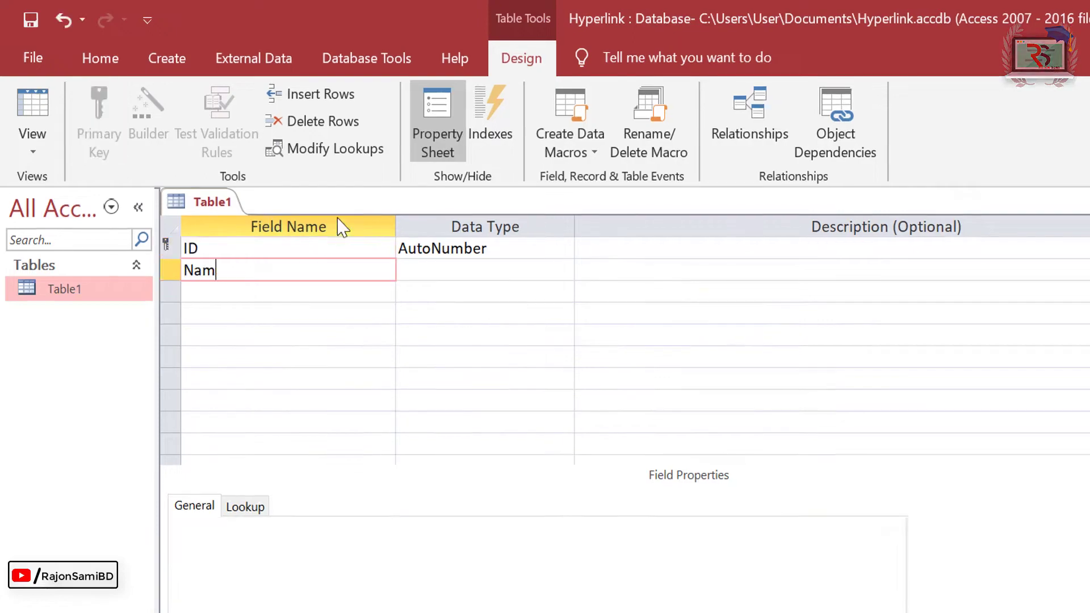
{"action": "key", "text": "Tab"}
{"action": "left_click", "coordinate": [268, 291]}
{"action": "type", "text": "Update Price"}
{"action": "left_click", "coordinate": [275, 311]}
{"action": "type", "text": "Product Link"}
Step: Add the fields Facebook Page, Video Link and Website below Product Link in the table design
{"action": "left_click", "coordinate": [276, 335]}
{"action": "type", "text": "Facebook Page"}
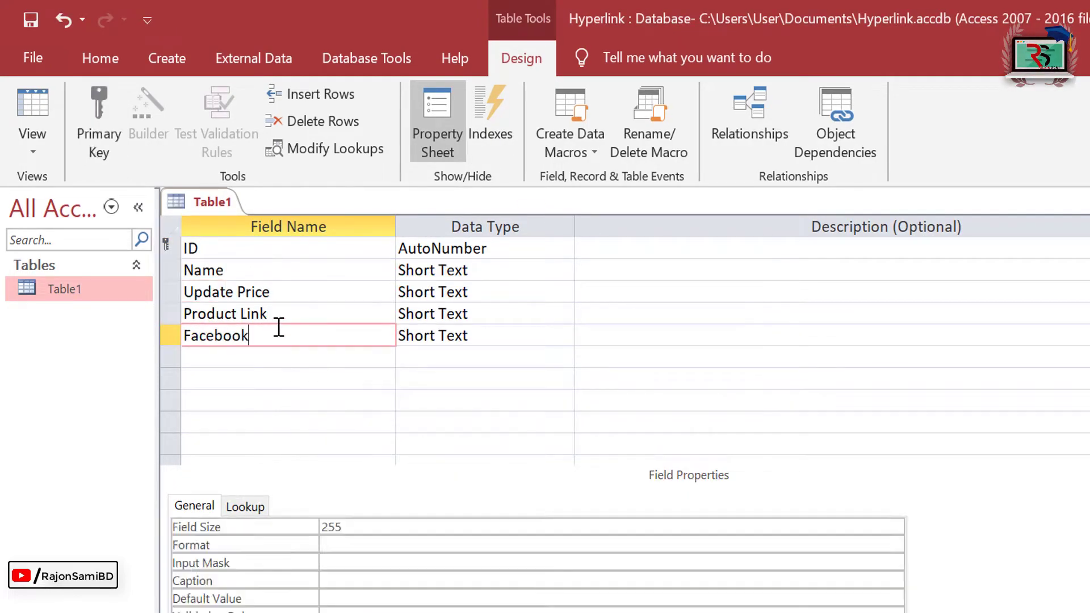
{"action": "left_click", "coordinate": [258, 358]}
{"action": "type", "text": "Video Link"}
{"action": "left_click", "coordinate": [331, 379]}
{"action": "type", "text": "Website"}
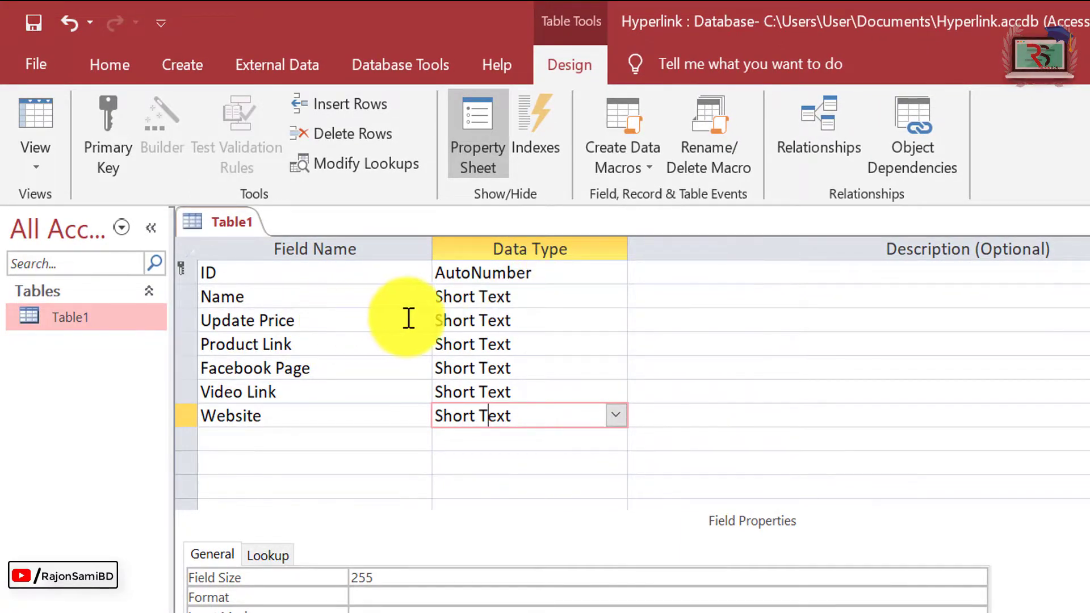
Step: Set the data type of the Update Price, Product Link and Facebook Page fields to Hyperlink
{"action": "left_click", "coordinate": [541, 317]}
{"action": "left_click", "coordinate": [613, 321]}
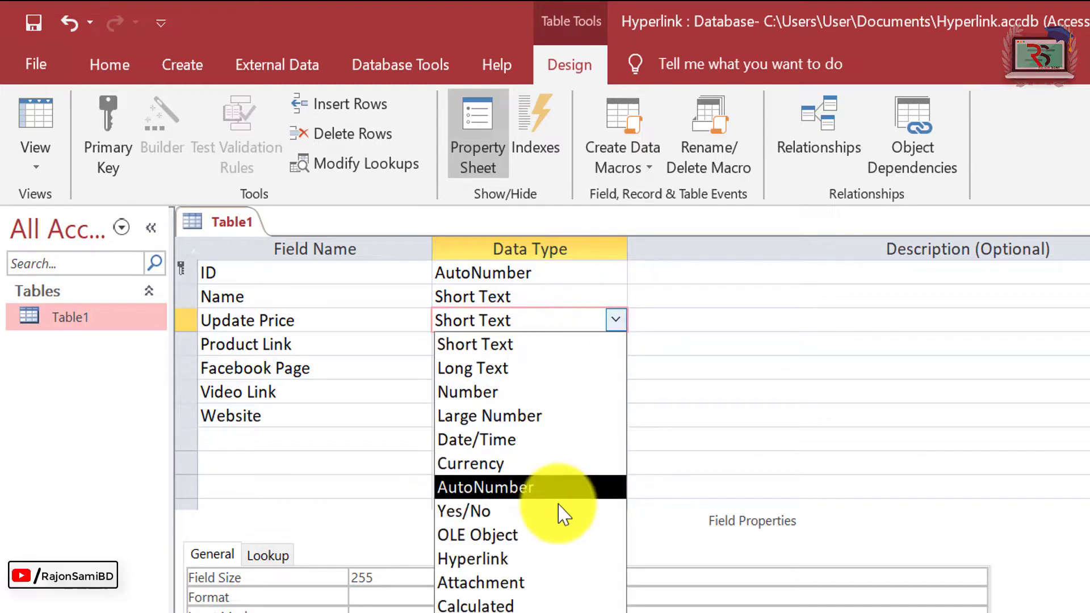
{"action": "left_click", "coordinate": [547, 556]}
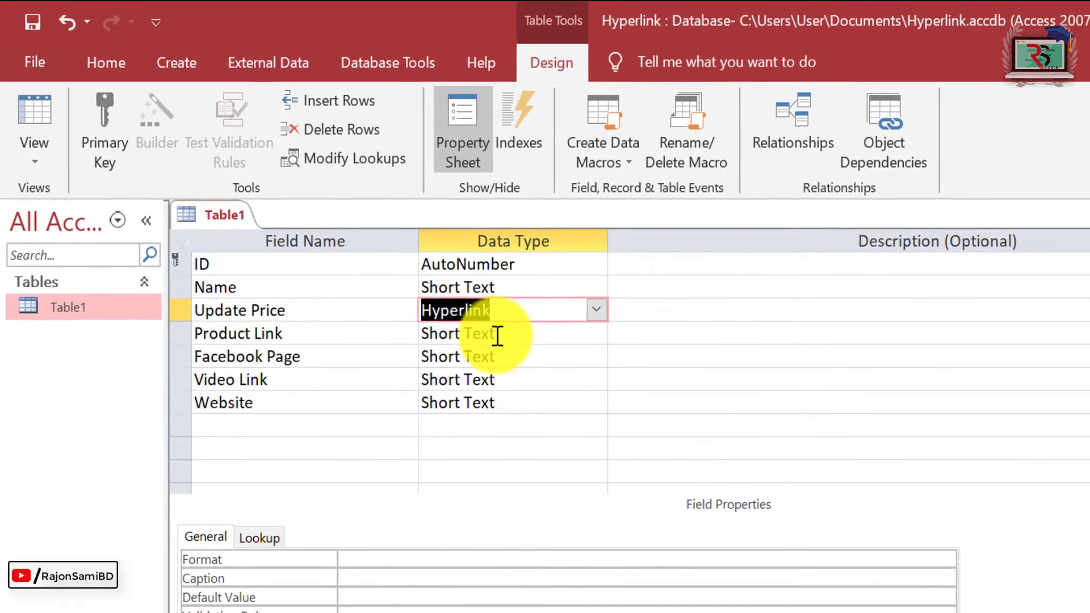
{"action": "left_click", "coordinate": [579, 345]}
{"action": "left_click", "coordinate": [616, 345]}
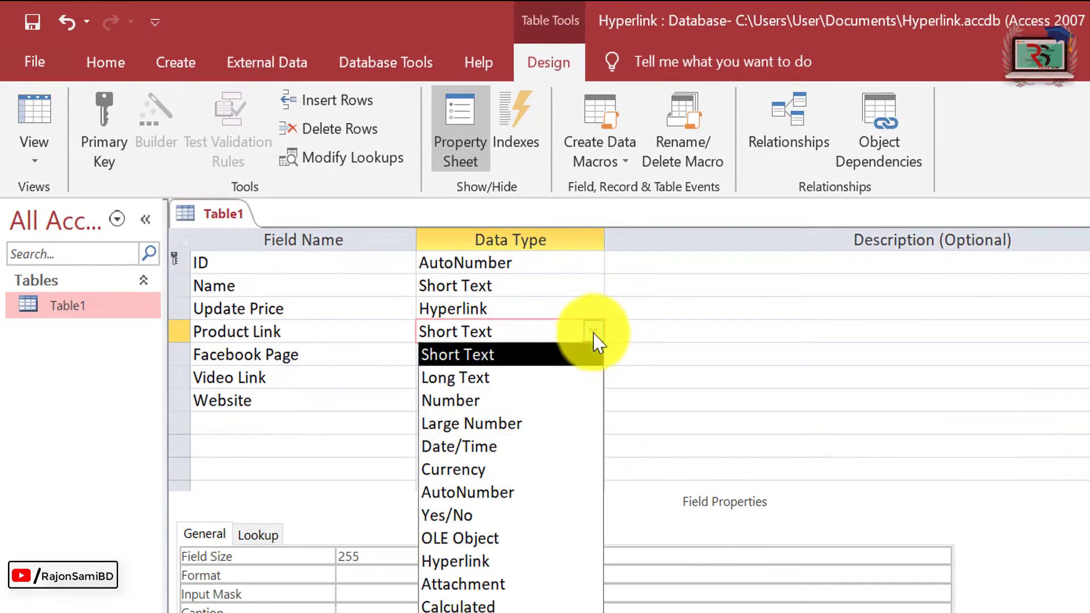
{"action": "left_click", "coordinate": [486, 561]}
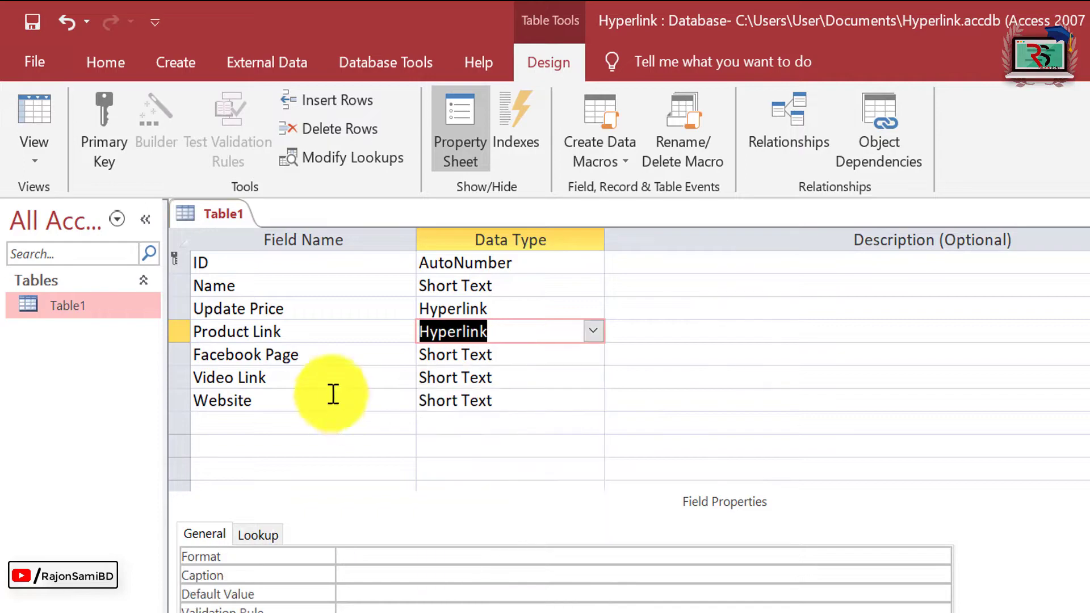
{"action": "left_click", "coordinate": [517, 360]}
{"action": "left_click", "coordinate": [592, 353]}
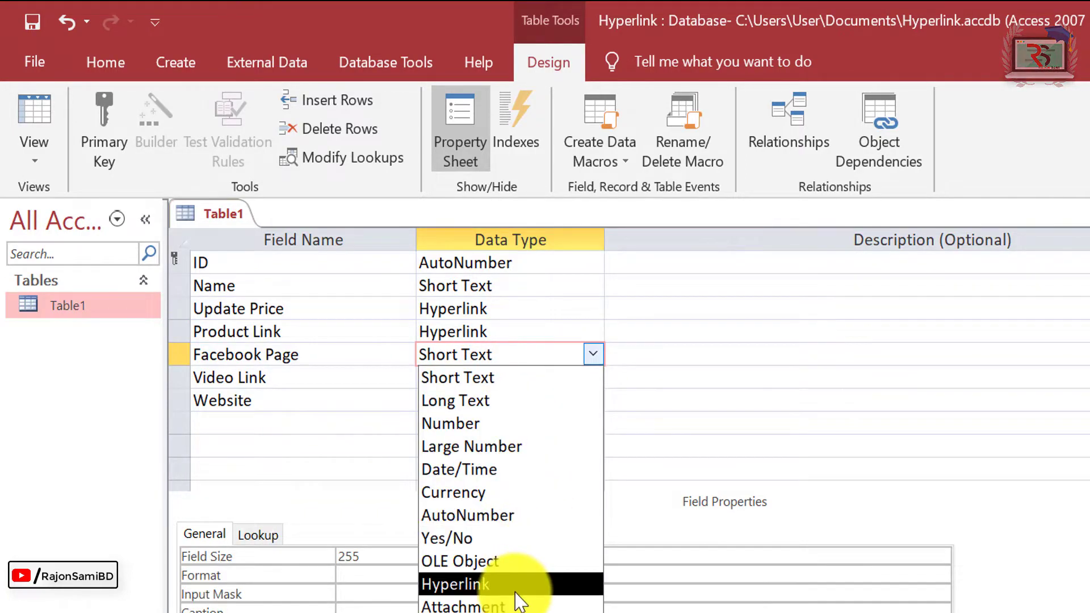
{"action": "left_click", "coordinate": [516, 590]}
Step: Set the data type of the Video Link and Website fields to Hyperlink
{"action": "left_click", "coordinate": [588, 381]}
{"action": "left_click", "coordinate": [592, 377]}
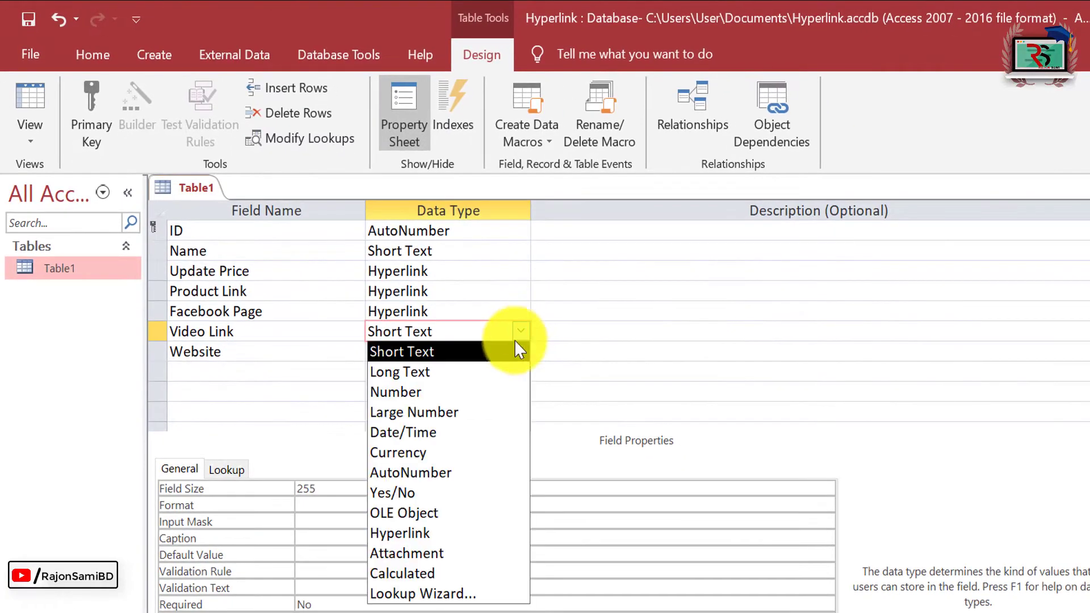
{"action": "left_click", "coordinate": [456, 533]}
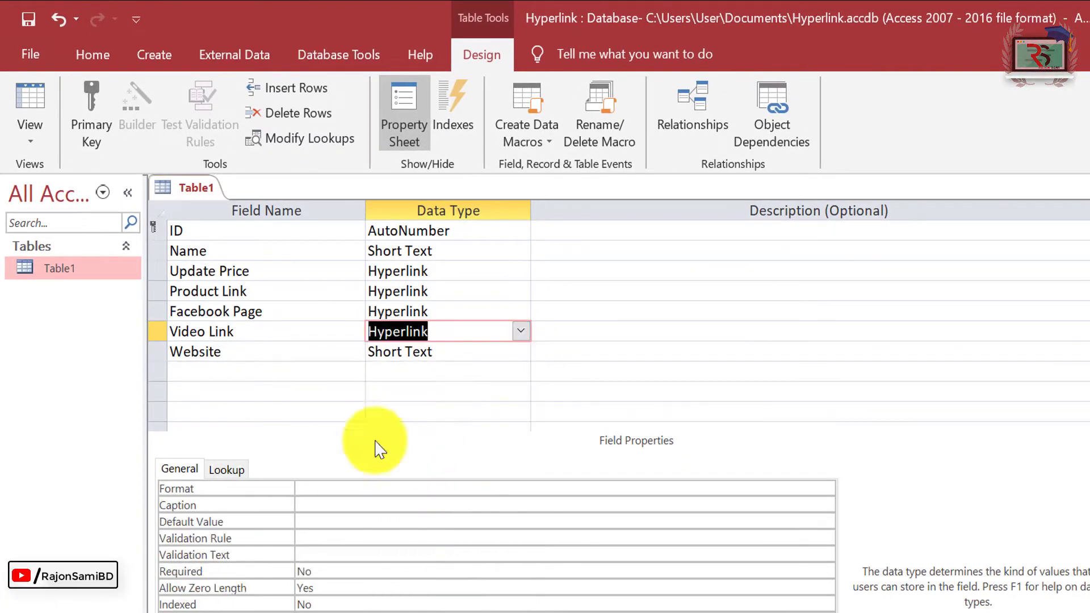
{"action": "left_click", "coordinate": [475, 359]}
{"action": "left_click", "coordinate": [520, 352]}
{"action": "left_click", "coordinate": [448, 552]}
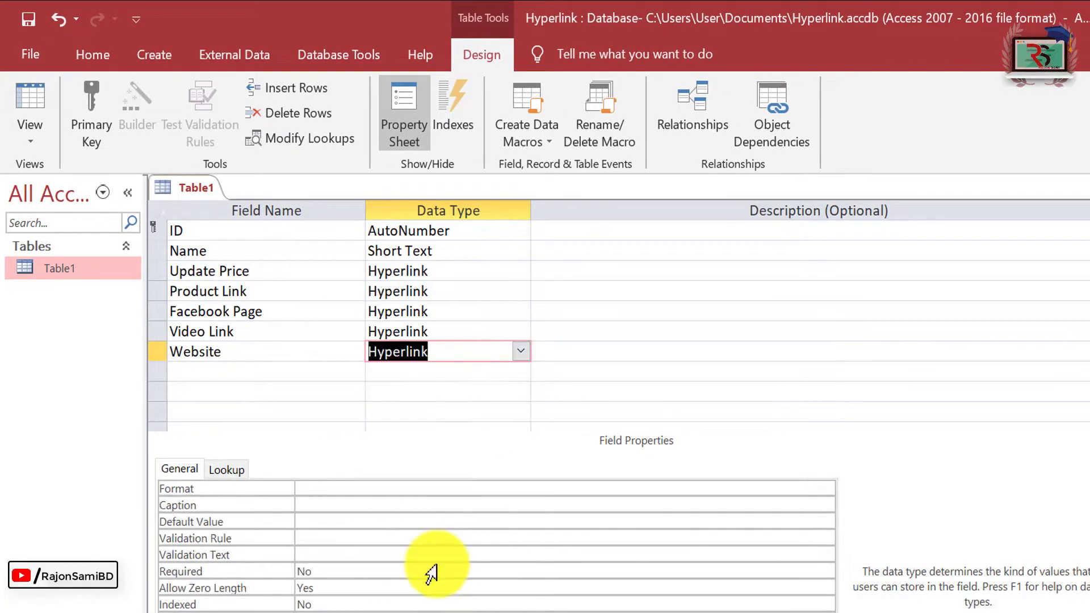
Step: Open Table1 for data entry and enter Natai Shop as the Name in the first record
{"action": "right_click", "coordinate": [115, 272]}
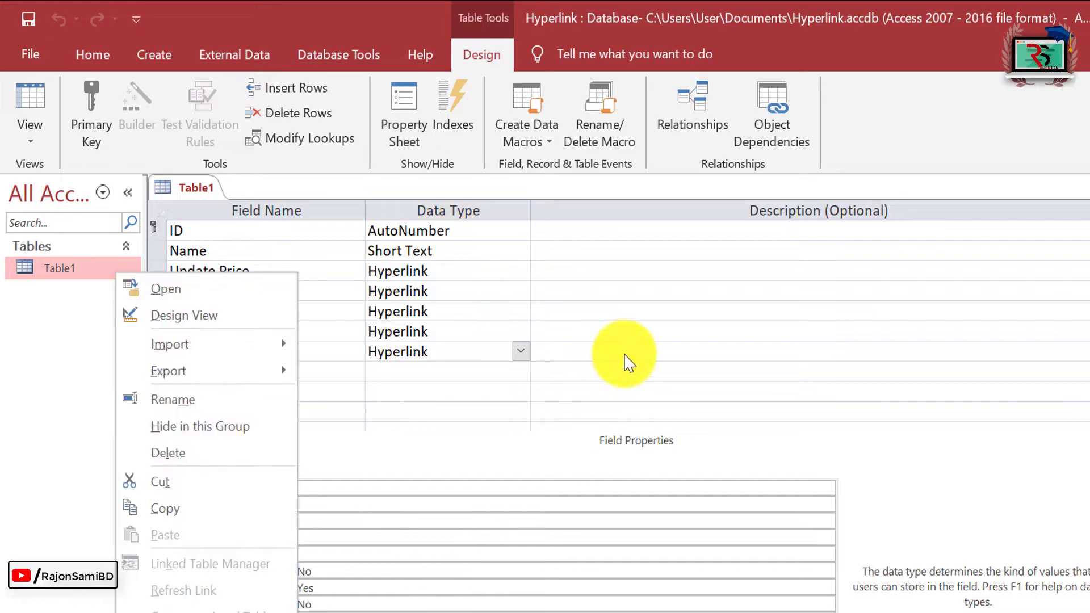
{"action": "left_click", "coordinate": [625, 357]}
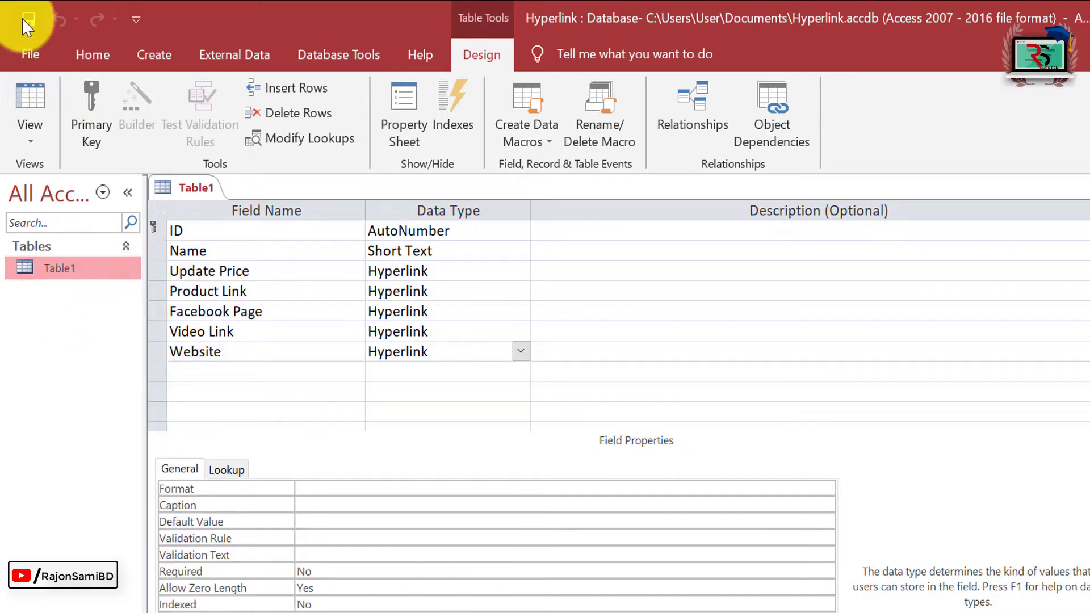
{"action": "right_click", "coordinate": [93, 272]}
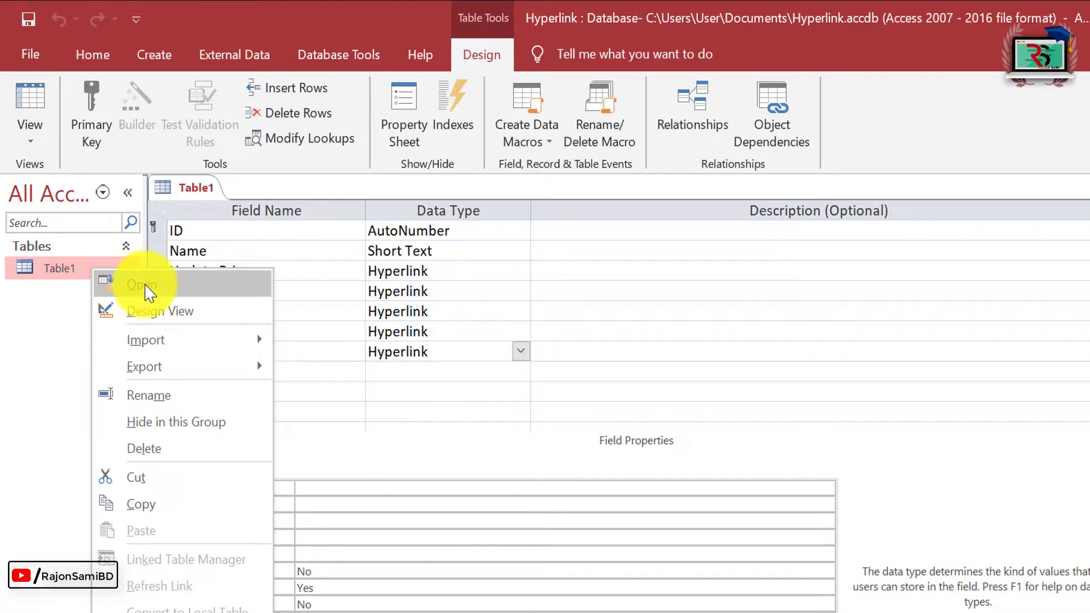
{"action": "left_click", "coordinate": [122, 284]}
{"action": "left_click", "coordinate": [631, 453]}
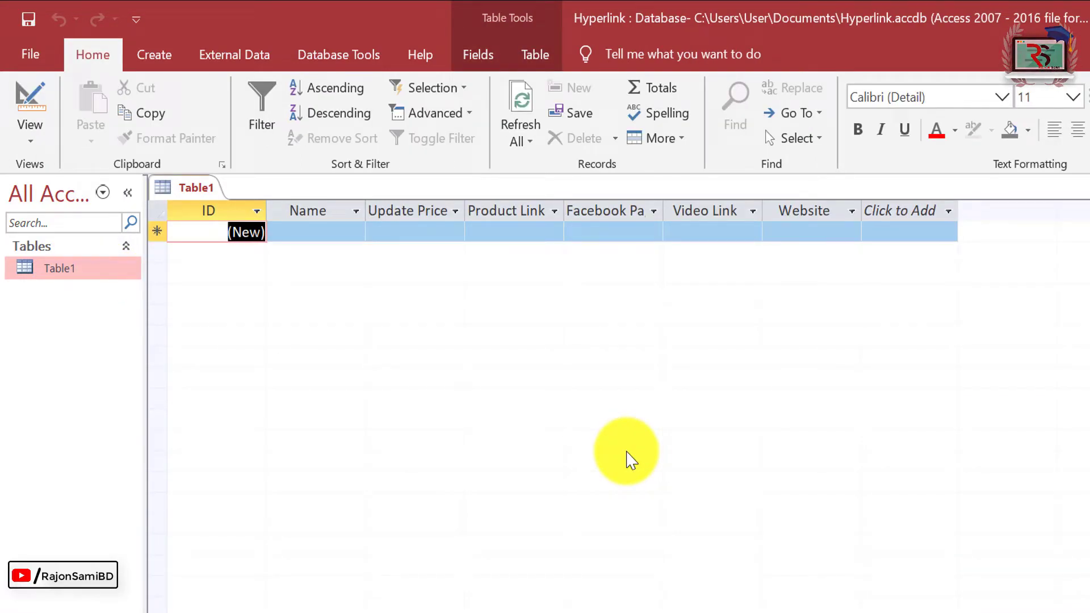
{"action": "key", "text": "Tab"}
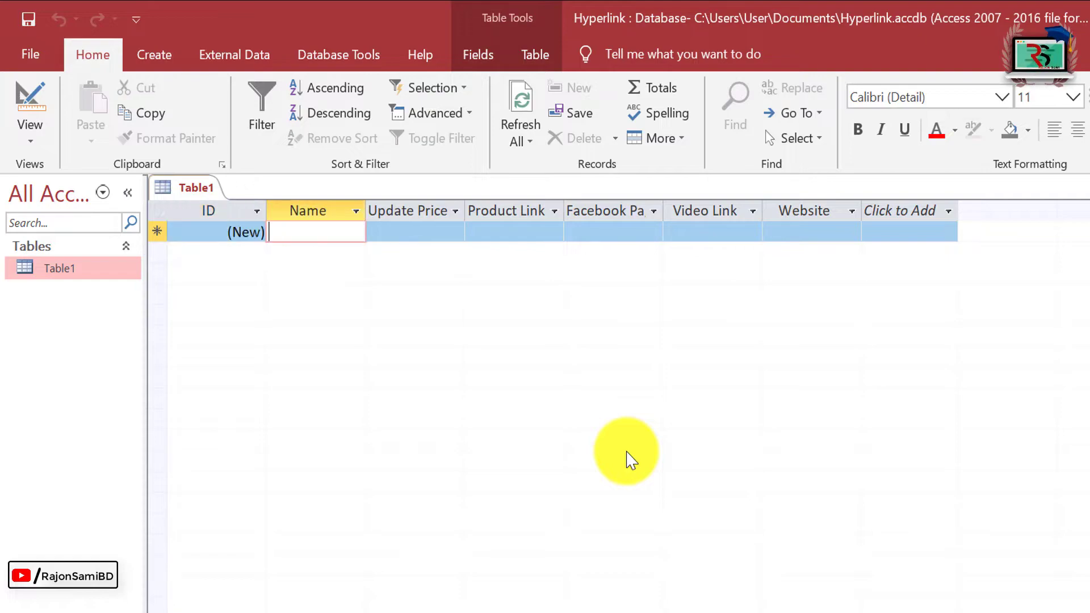
{"action": "type", "text": "Natai Shop"}
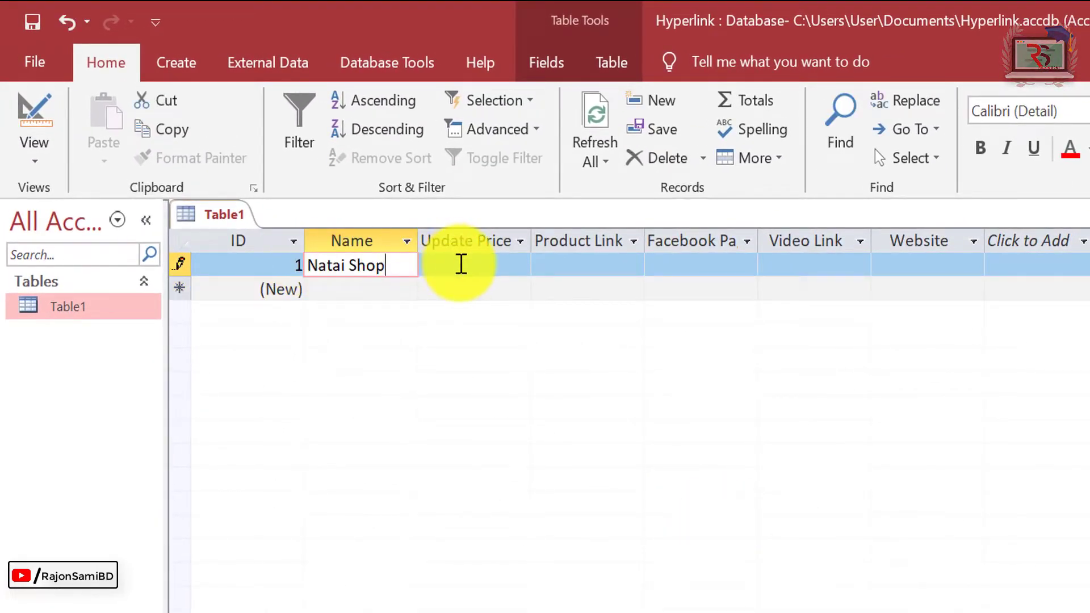
Step: Enter the sample text "addada" in the Natai Shop record's Update Price field and delete it again
{"action": "left_click", "coordinate": [461, 264]}
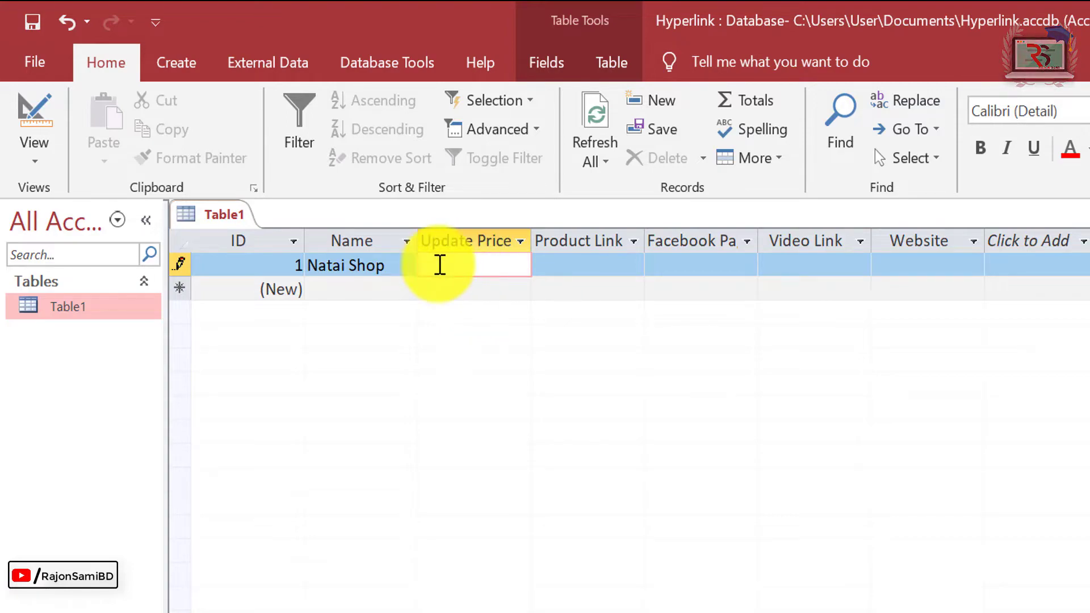
{"action": "type", "text": "dada"}
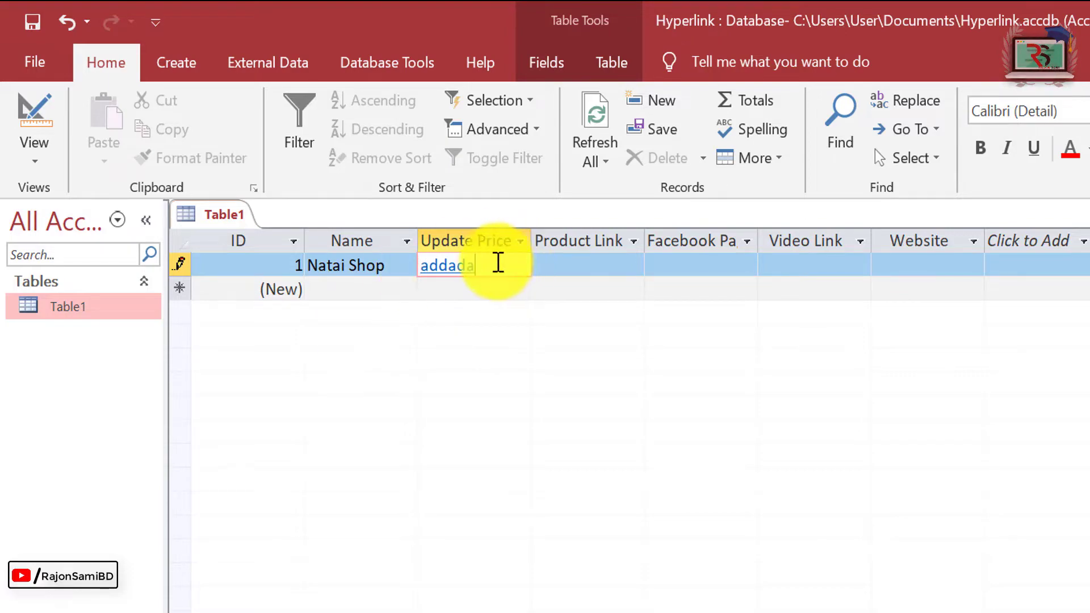
{"action": "left_click_drag", "start_coordinate": [422, 268], "coordinate": [501, 290]}
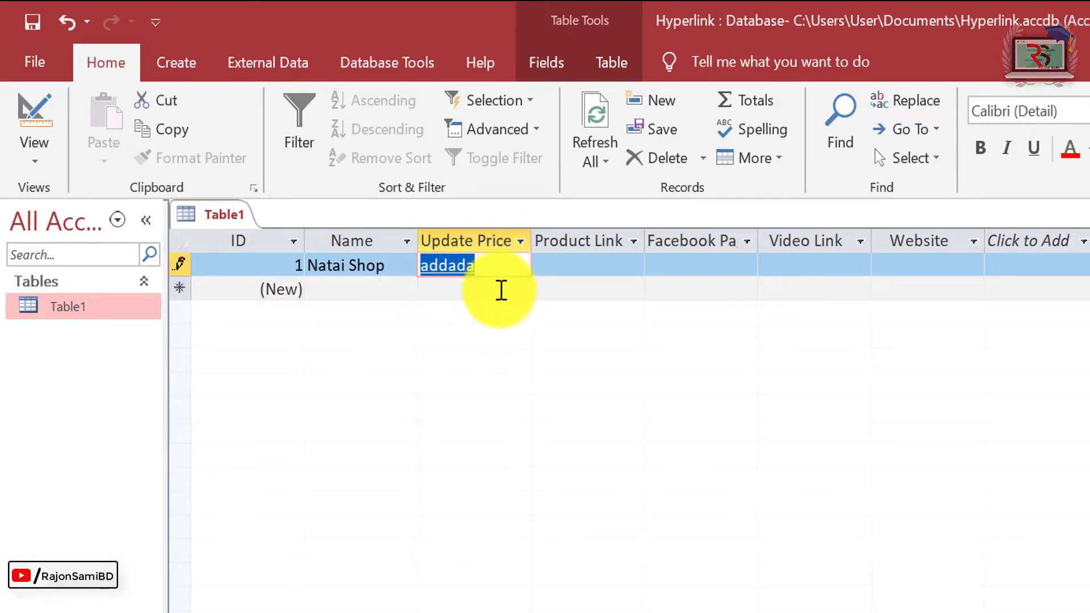
{"action": "left_click", "coordinate": [507, 271]}
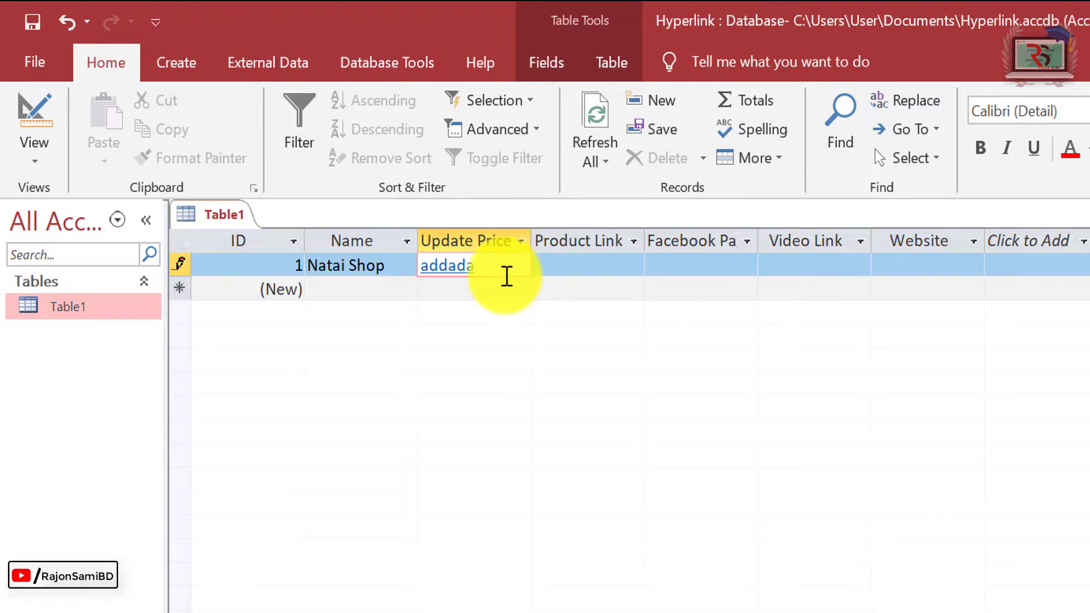
{"action": "left_click_drag", "start_coordinate": [495, 265], "coordinate": [385, 275]}
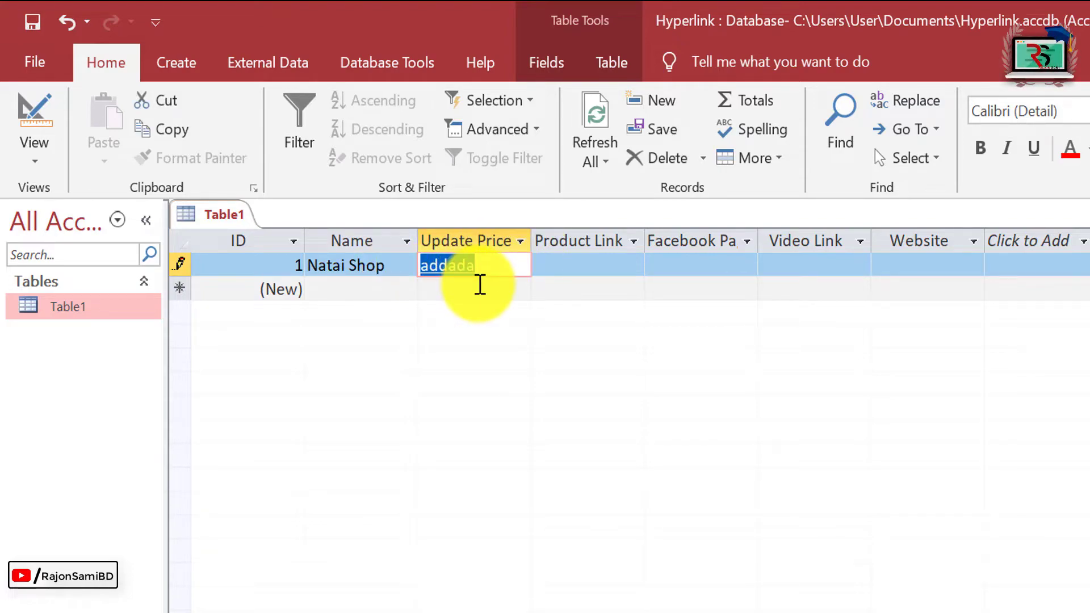
{"action": "key", "text": "Delete"}
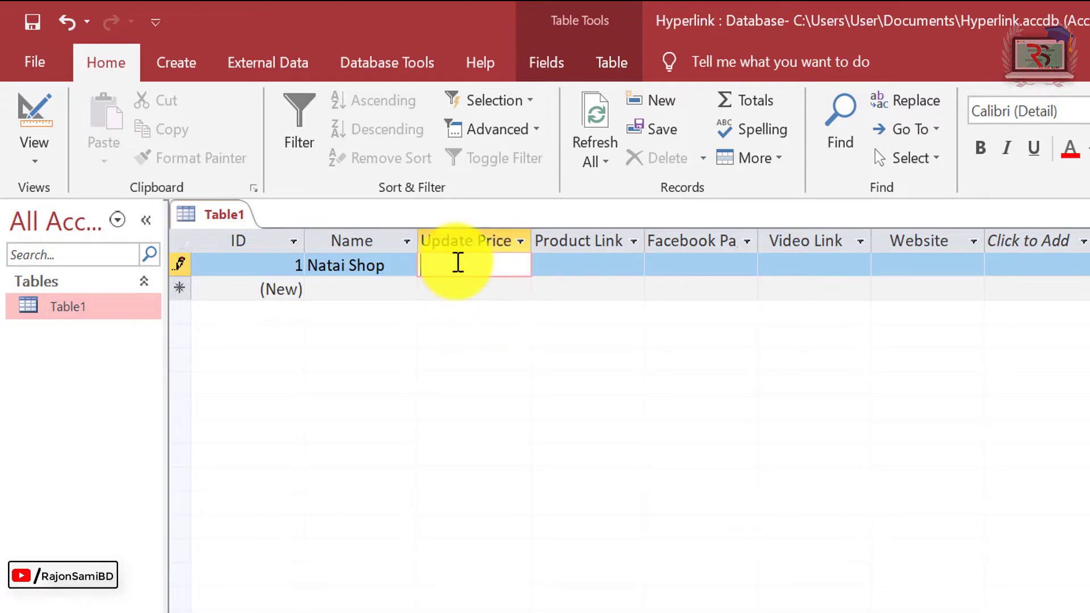
Step: Insert a hyperlink to the Excel Shortcuts A to Z workbook from drive E: in the Natai Shop record's Update Price field
{"action": "right_click", "coordinate": [453, 266]}
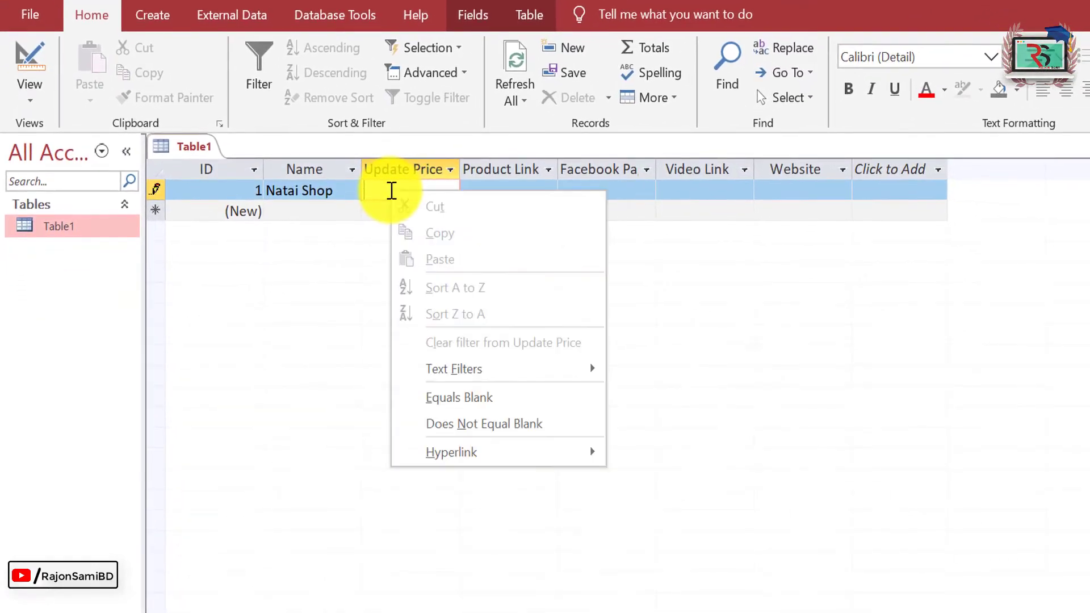
{"action": "mouse_move", "coordinate": [499, 452]}
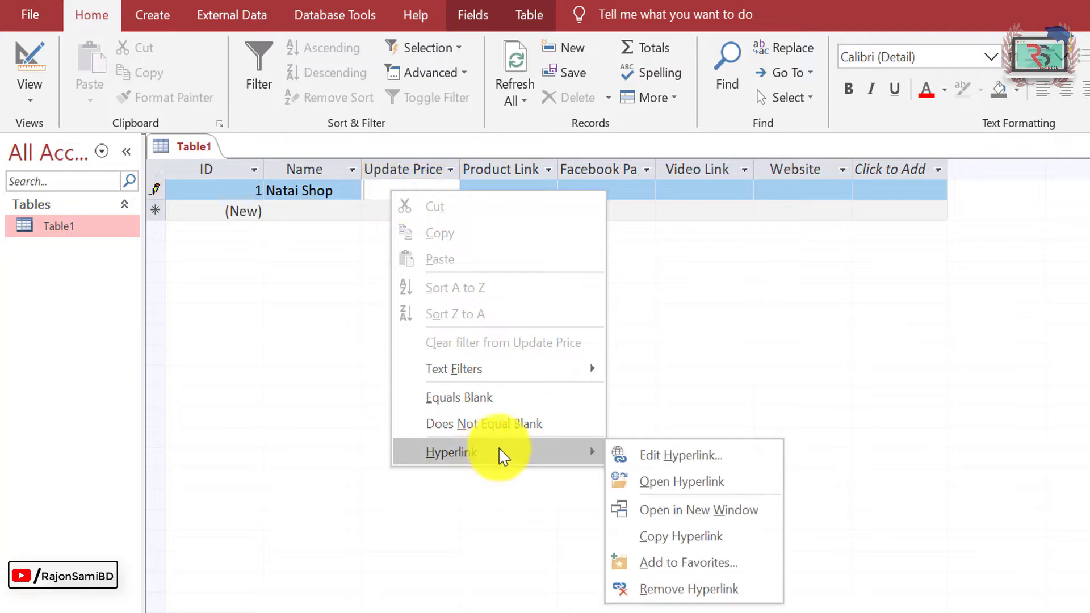
{"action": "left_click", "coordinate": [702, 457]}
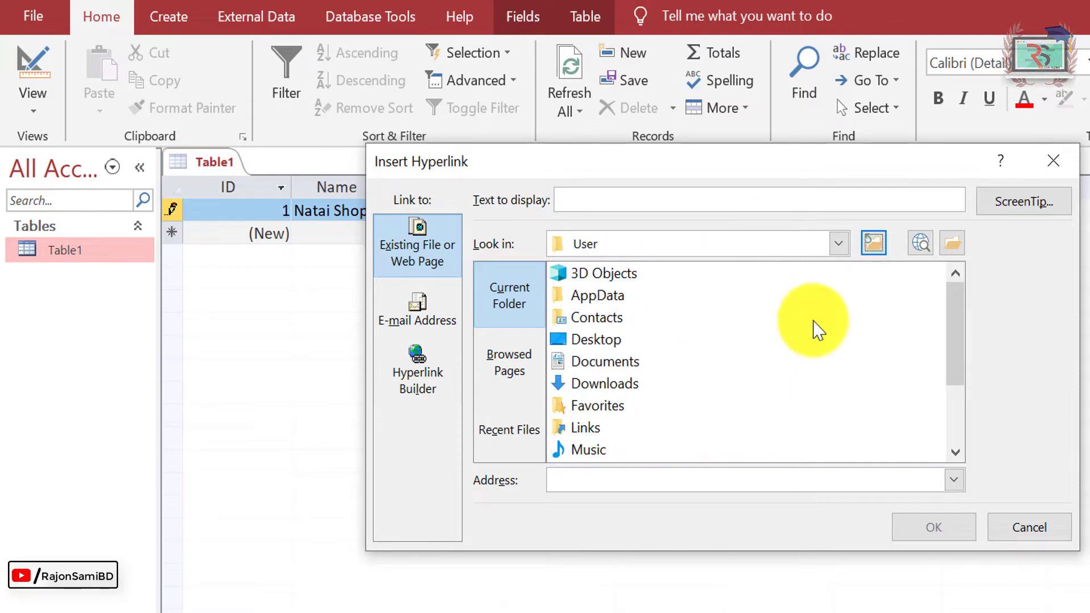
{"action": "left_click", "coordinate": [952, 244]}
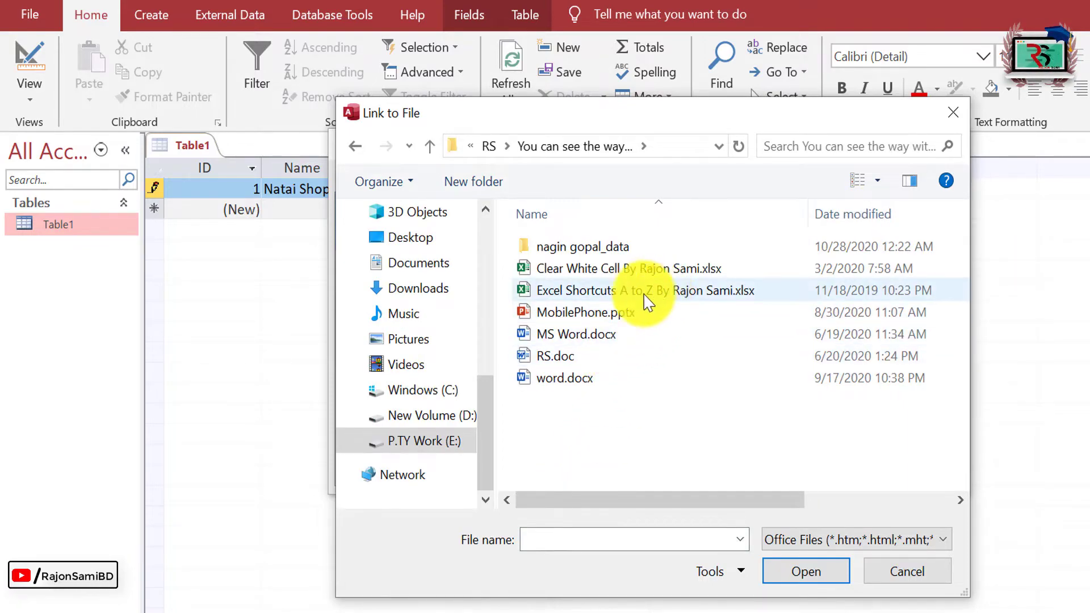
{"action": "left_click", "coordinate": [625, 290]}
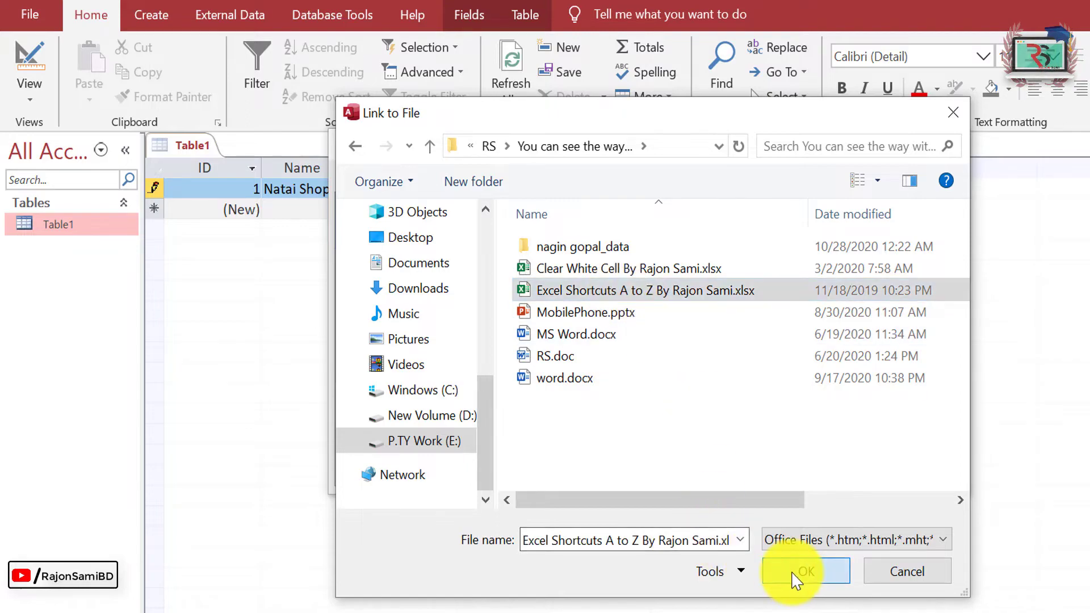
{"action": "left_click", "coordinate": [796, 572]}
{"action": "left_click", "coordinate": [827, 474]}
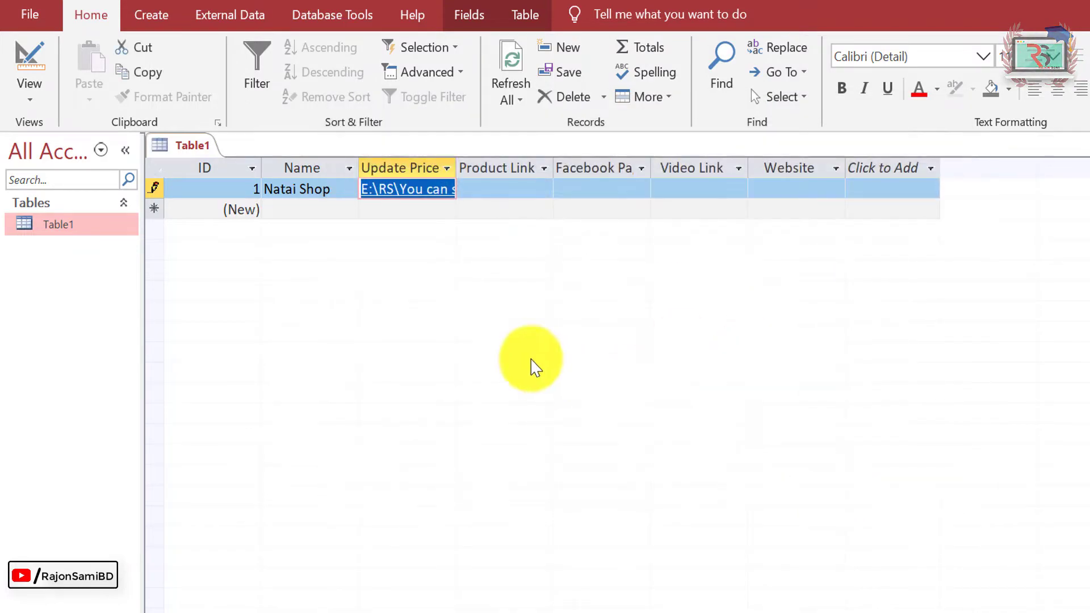
Step: Fit the Update Price column to its full link text, and narrow it to about twice the Product Link column's width
{"action": "left_click_drag", "start_coordinate": [456, 168], "coordinate": [506, 172]}
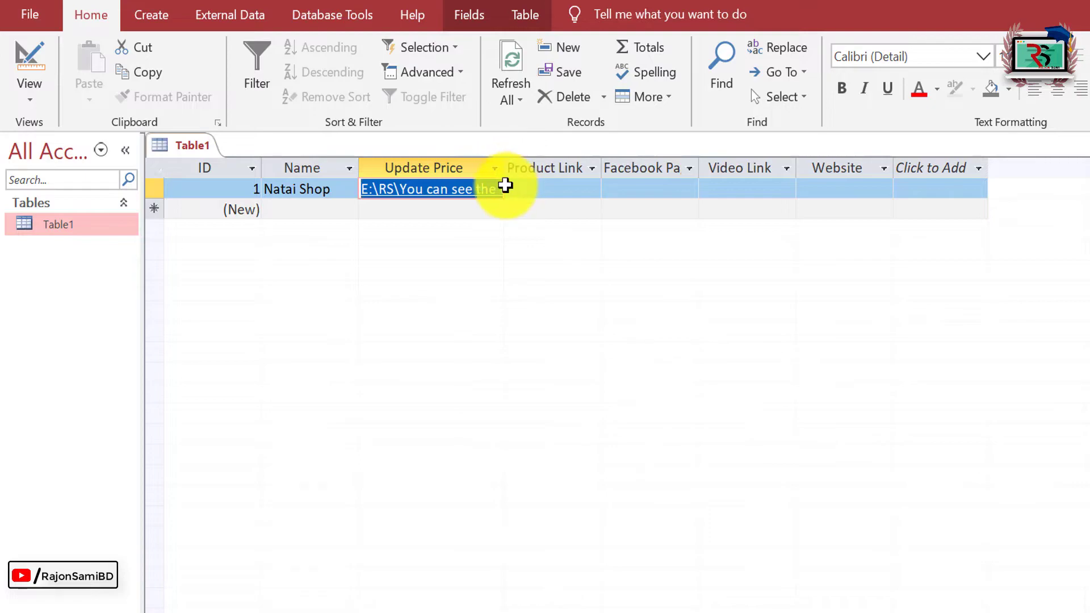
{"action": "double_click", "coordinate": [505, 169]}
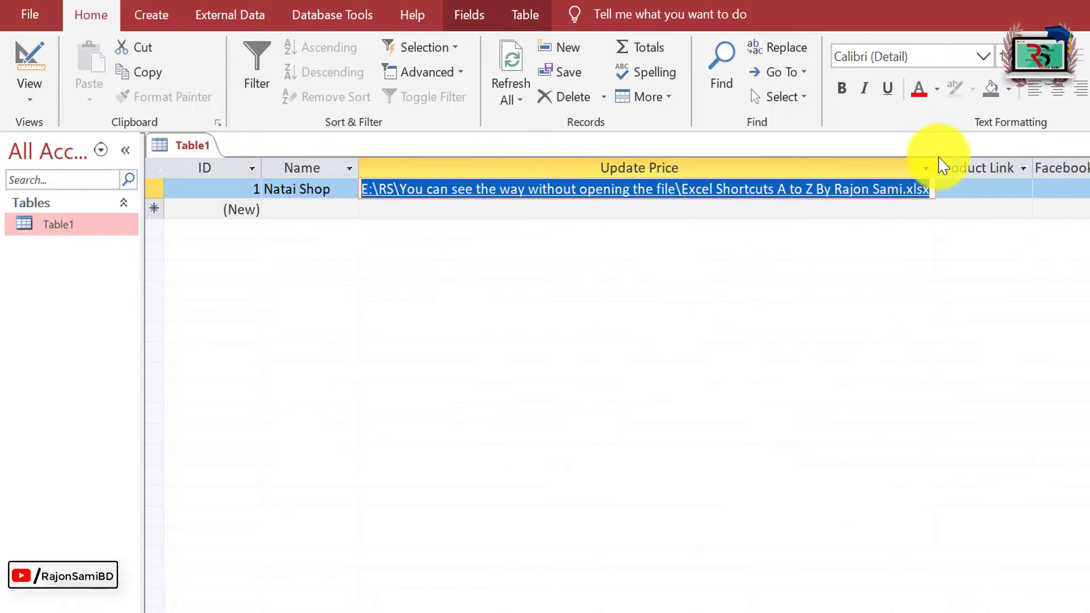
{"action": "left_click_drag", "start_coordinate": [934, 163], "coordinate": [547, 165]}
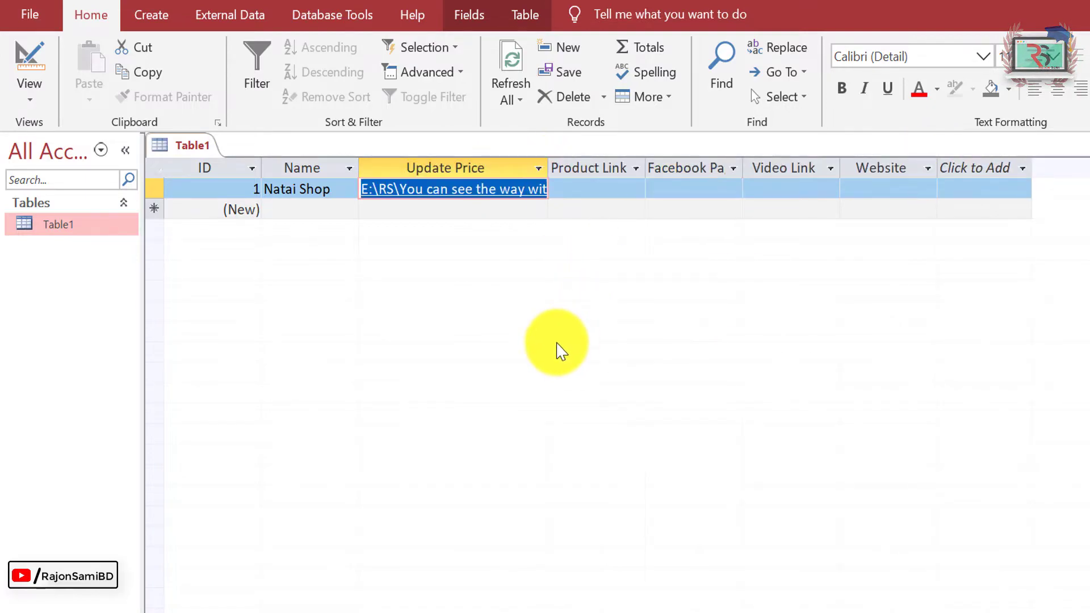
Step: Open the workbook linked in the Natai Shop record's Update Price field
{"action": "key", "text": "Tab"}
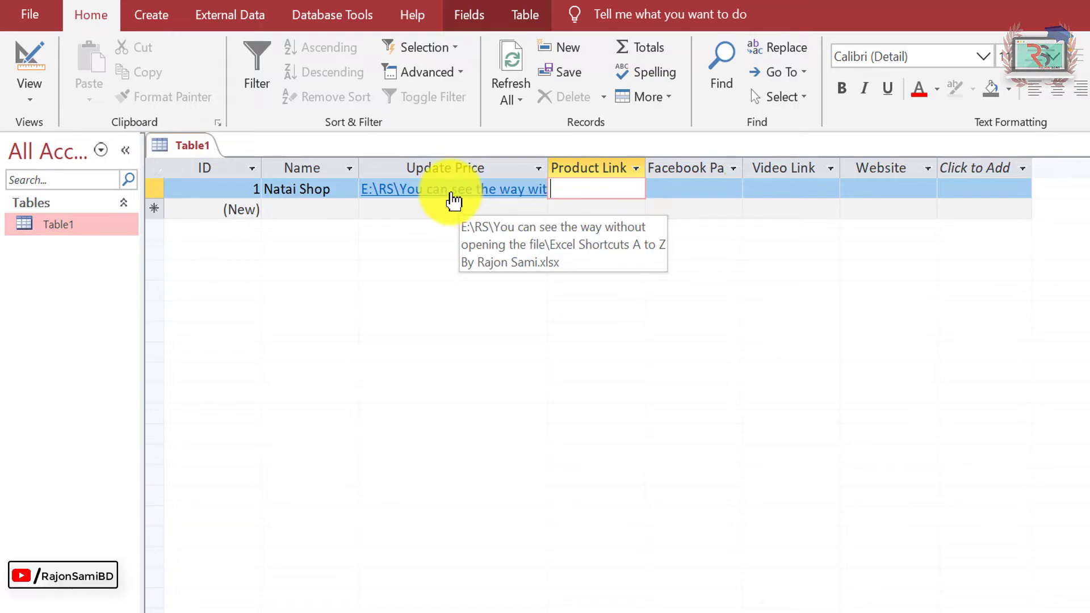
{"action": "left_click", "coordinate": [448, 198]}
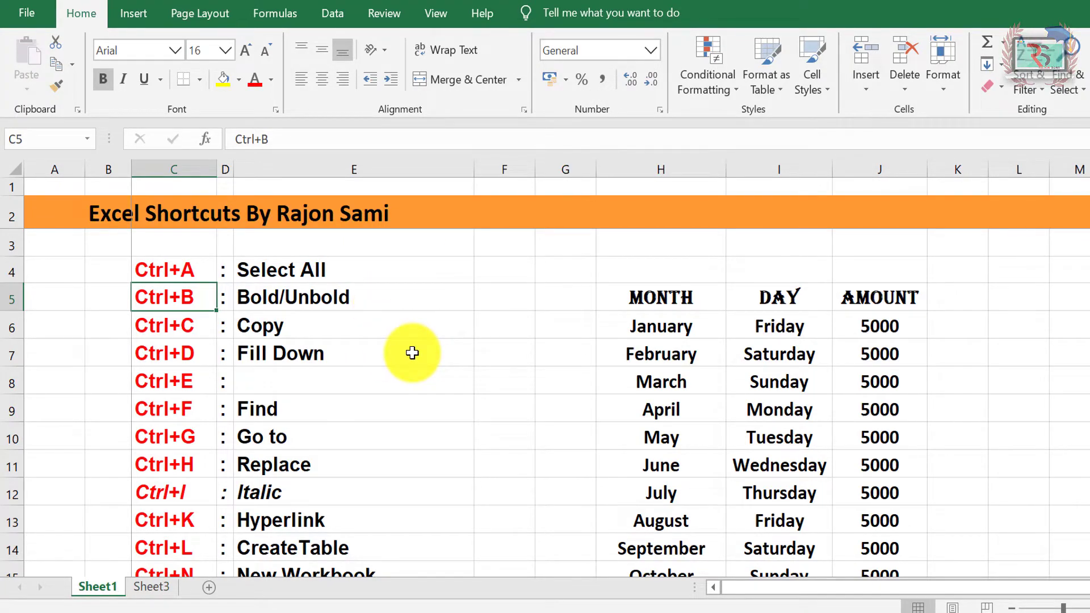
Step: Look through the list of keyboard shortcuts in the linked Excel workbook
{"action": "scroll", "coordinate": [412, 353], "scroll_direction": "down", "scroll_amount": 7}
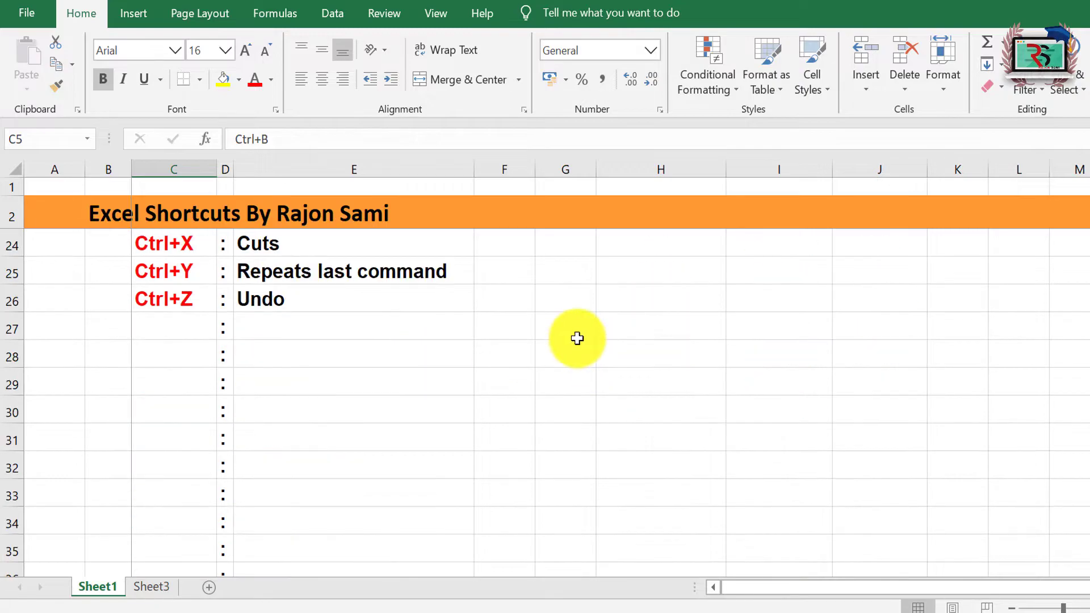
{"action": "scroll", "coordinate": [577, 338], "scroll_direction": "up", "scroll_amount": 5}
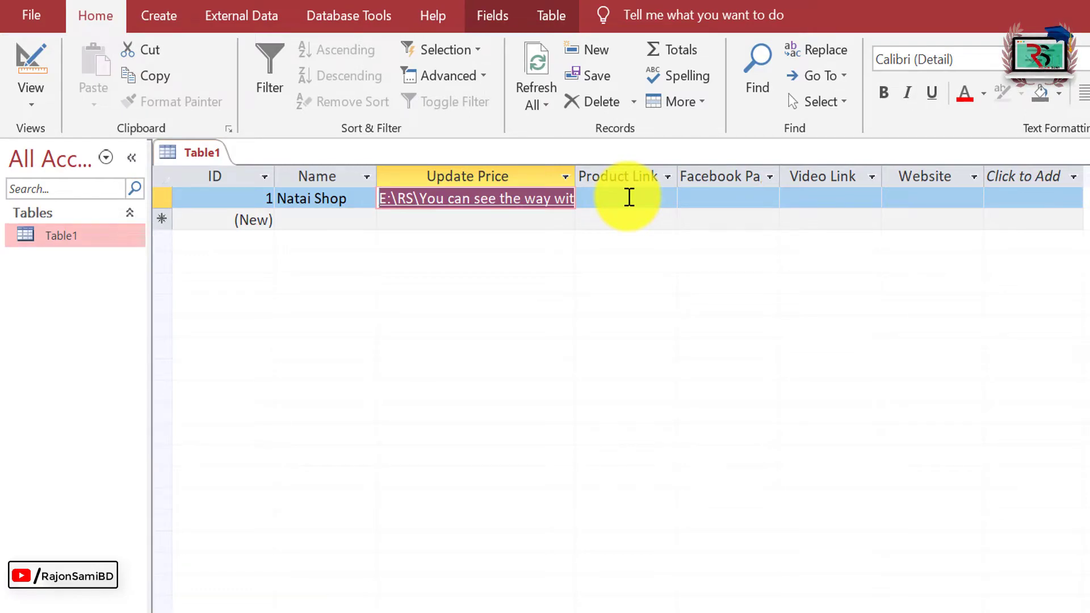
Step: Copy the address of the NSP-101 product photo on Facebook from Chrome and paste it into the Natai Shop record's Product Link field in Access
{"action": "key", "text": "Tab"}
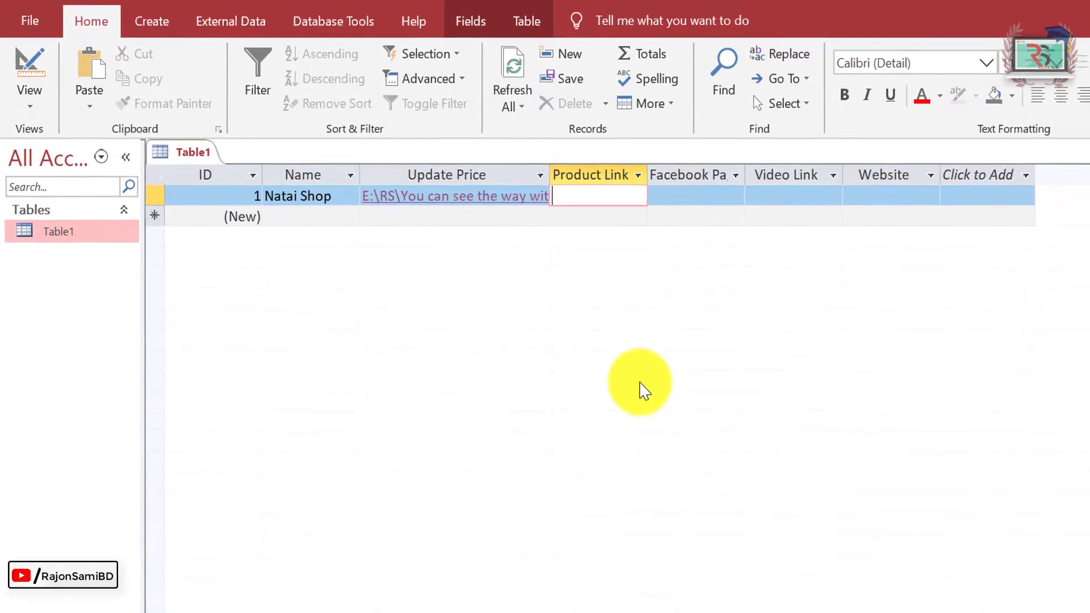
{"action": "left_click", "coordinate": [565, 612]}
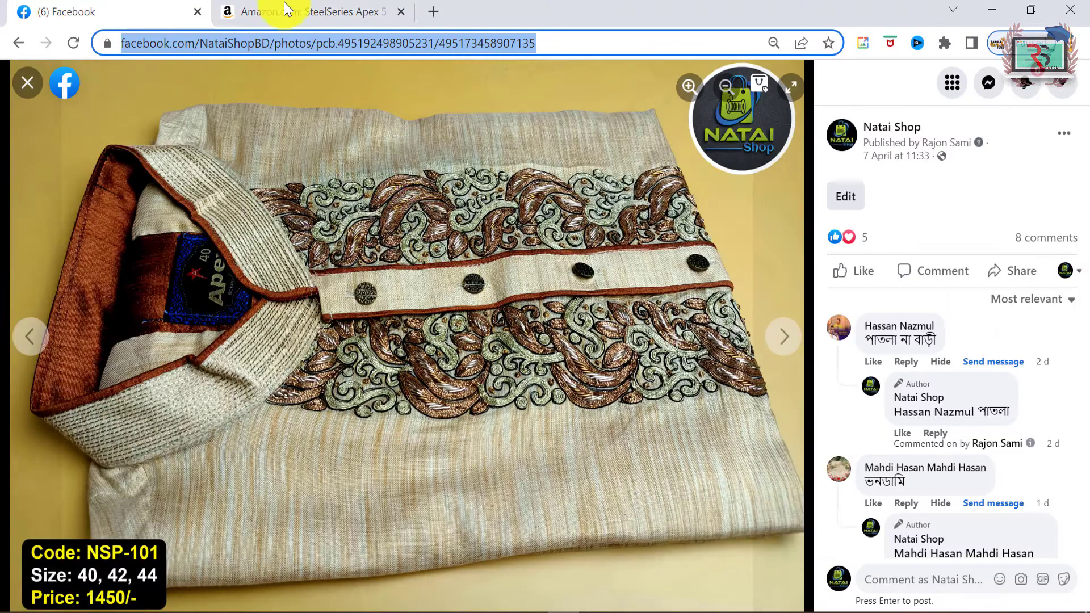
{"action": "left_click", "coordinate": [542, 43]}
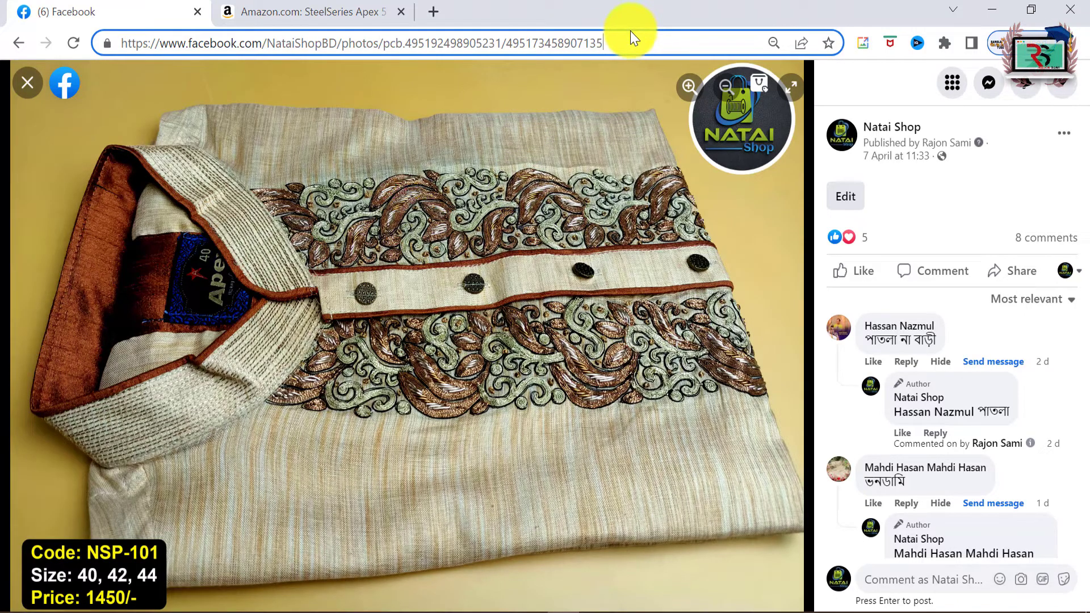
{"action": "key", "text": "ctrl+a"}
{"action": "right_click", "coordinate": [438, 43]}
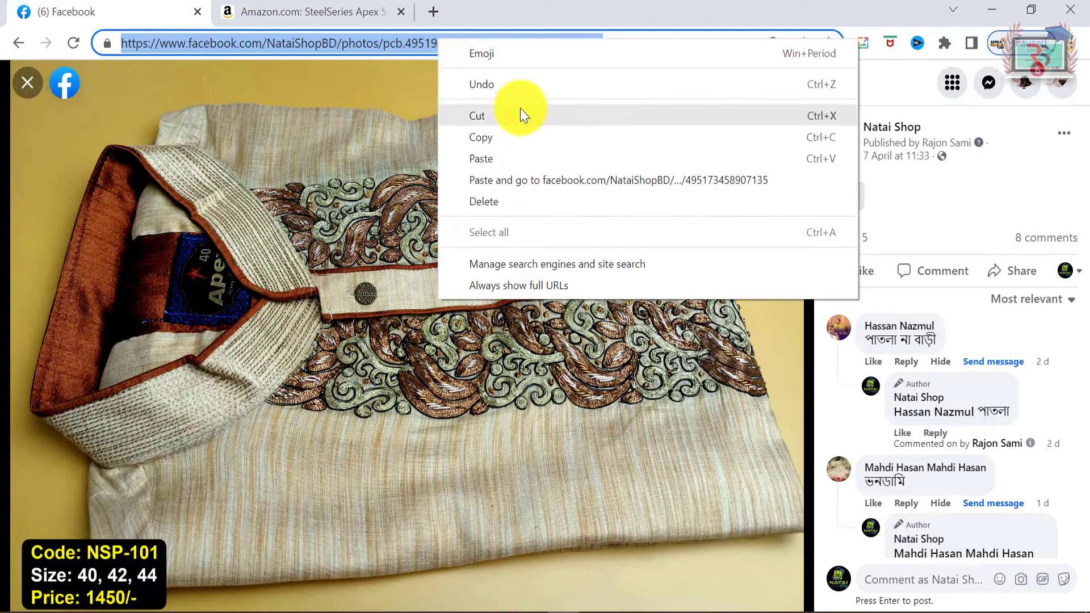
{"action": "left_click", "coordinate": [505, 136]}
{"action": "left_click", "coordinate": [244, 612]}
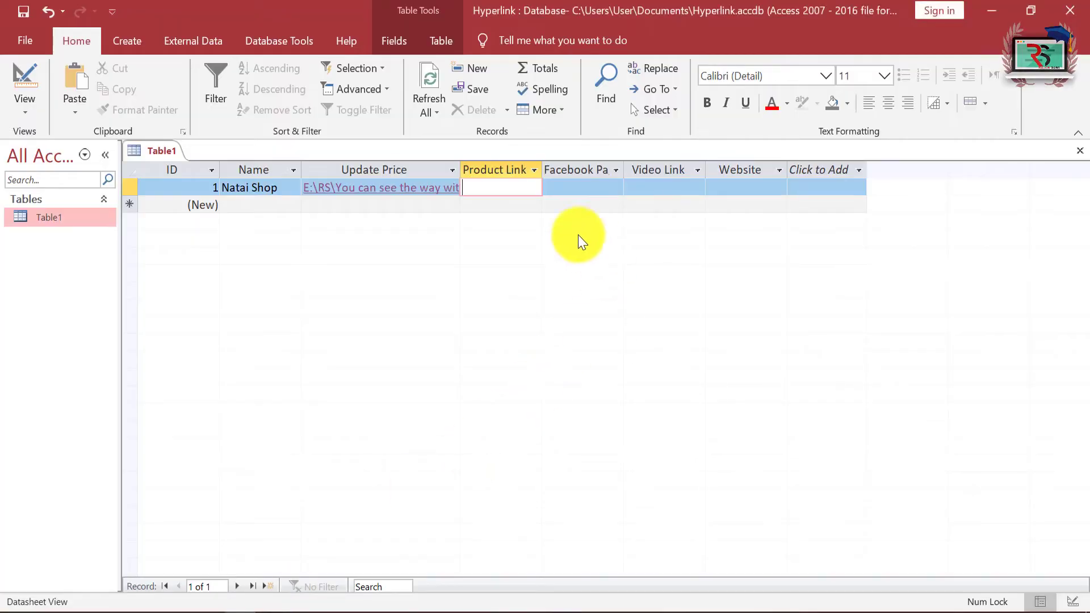
{"action": "right_click", "coordinate": [490, 189]}
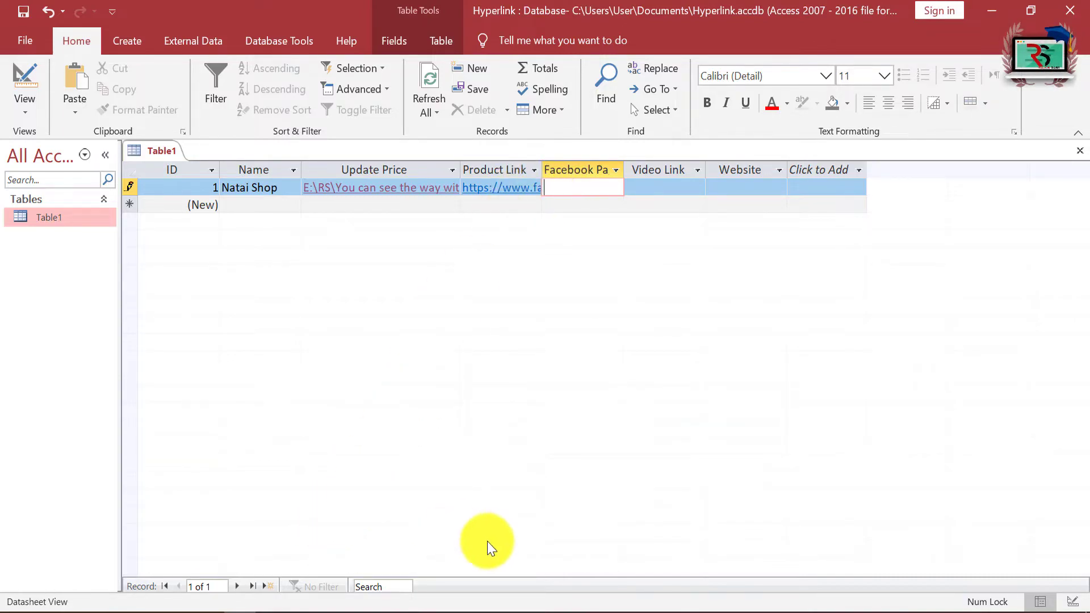
Step: Copy the address of the SteelSeries Apex 5 keyboard's Amazon page in Chrome and return to the Access table
{"action": "left_click", "coordinate": [565, 612]}
{"action": "left_click", "coordinate": [348, 7]}
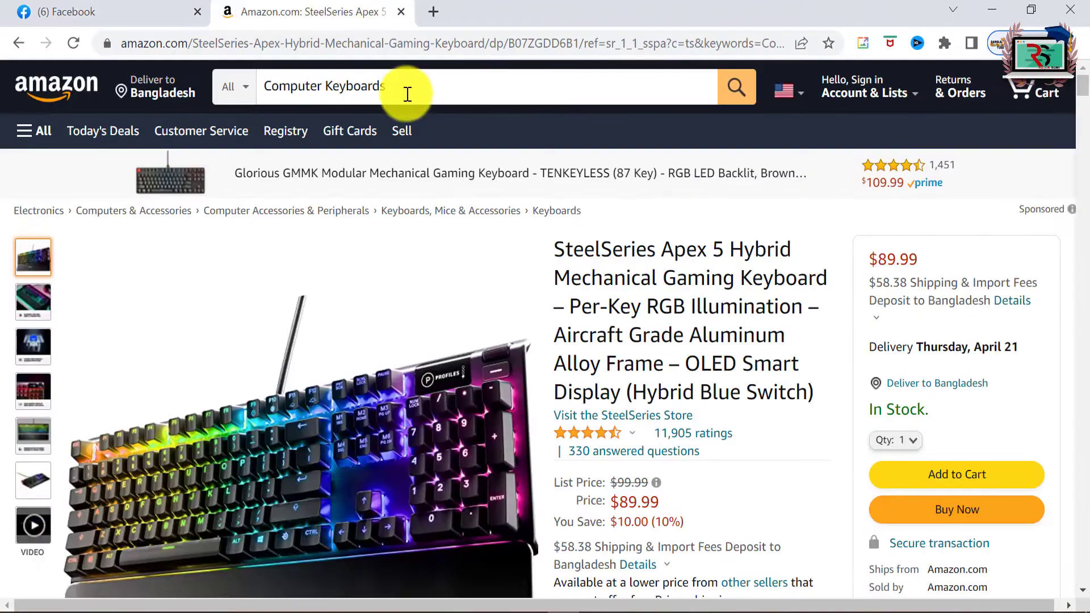
{"action": "left_click", "coordinate": [486, 43]}
{"action": "right_click", "coordinate": [401, 37]}
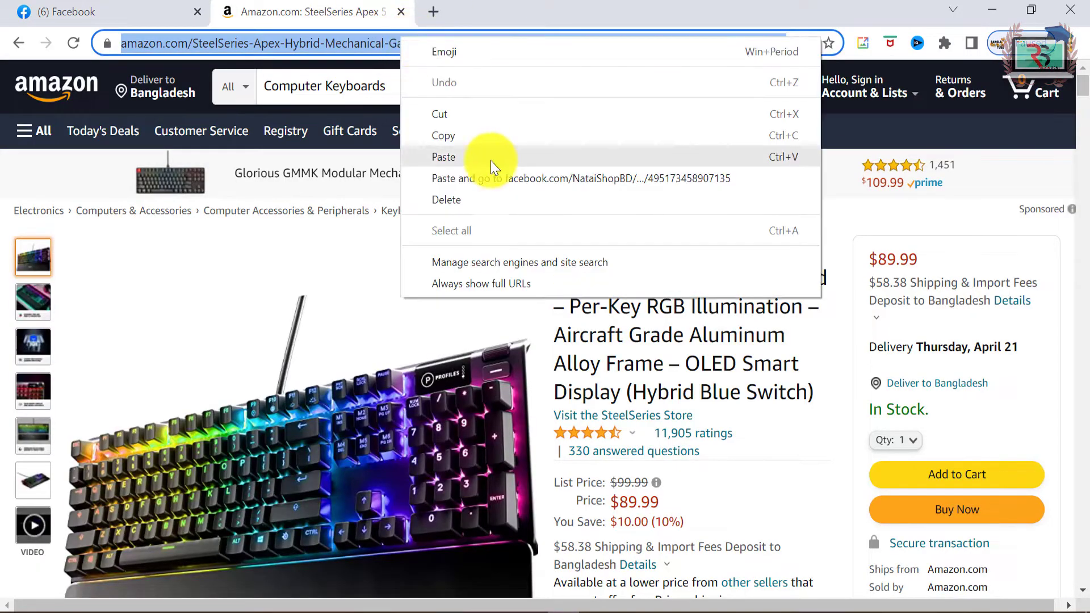
{"action": "left_click", "coordinate": [477, 140]}
{"action": "key", "text": "alt+Tab"}
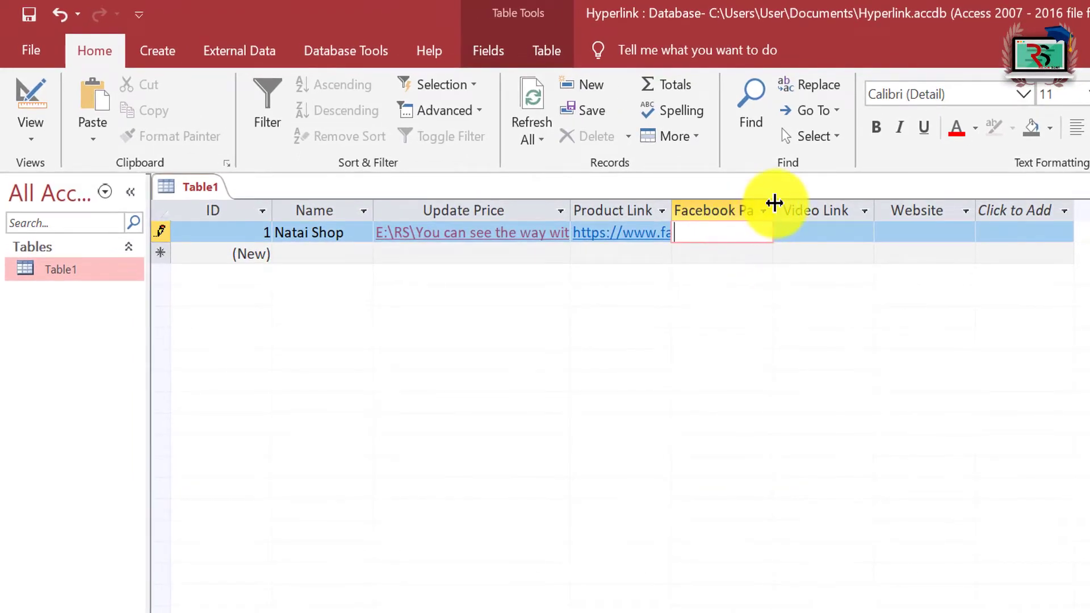
Step: Fit the Facebook Page column to its heading and fill the record's field with the Natai Shop Facebook page's address copied from Chrome
{"action": "double_click", "coordinate": [773, 210]}
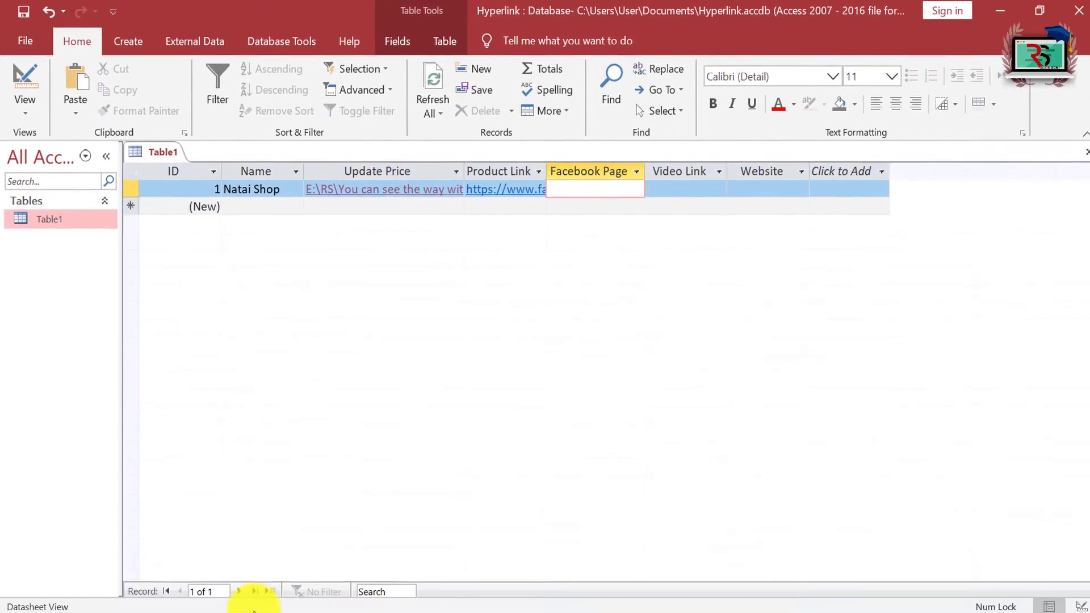
{"action": "left_click", "coordinate": [545, 611]}
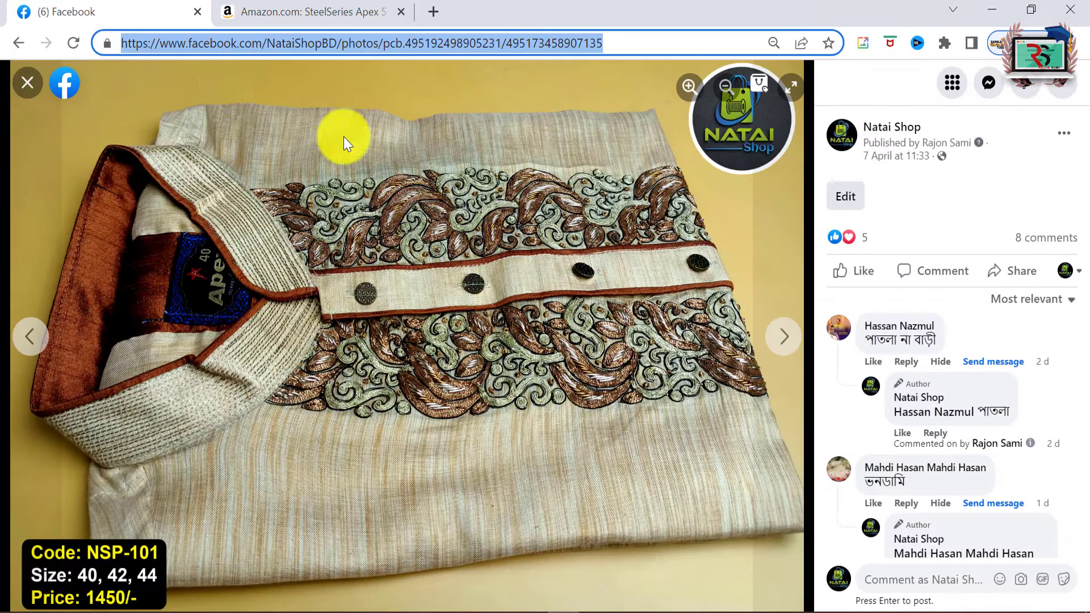
{"action": "left_click", "coordinate": [18, 43]}
{"action": "left_click", "coordinate": [257, 44]}
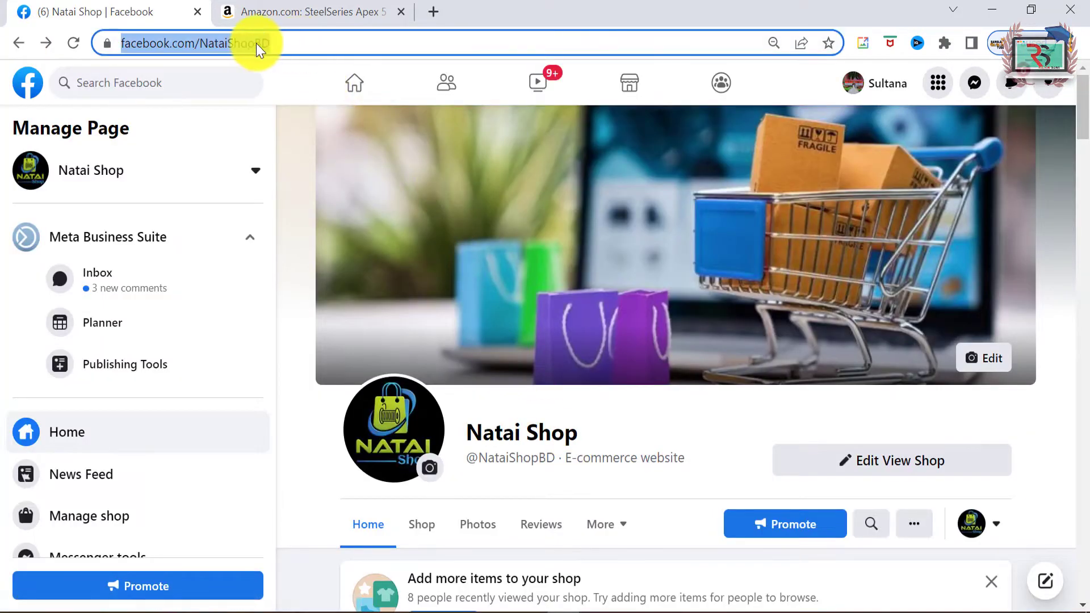
{"action": "right_click", "coordinate": [257, 43]}
{"action": "left_click", "coordinate": [322, 142]}
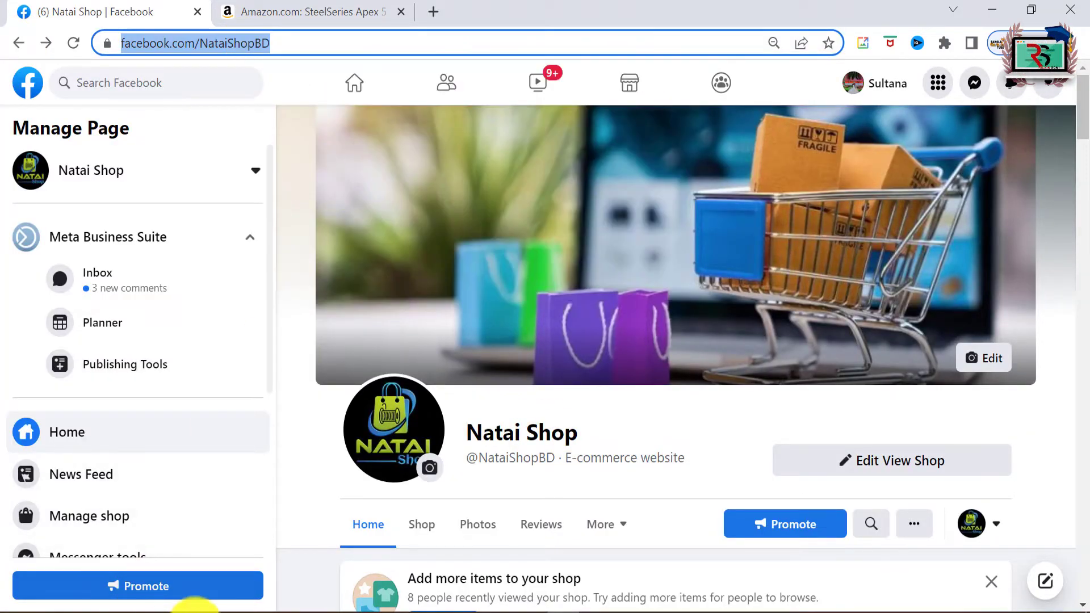
{"action": "left_click", "coordinate": [190, 611]}
{"action": "left_click", "coordinate": [601, 192]}
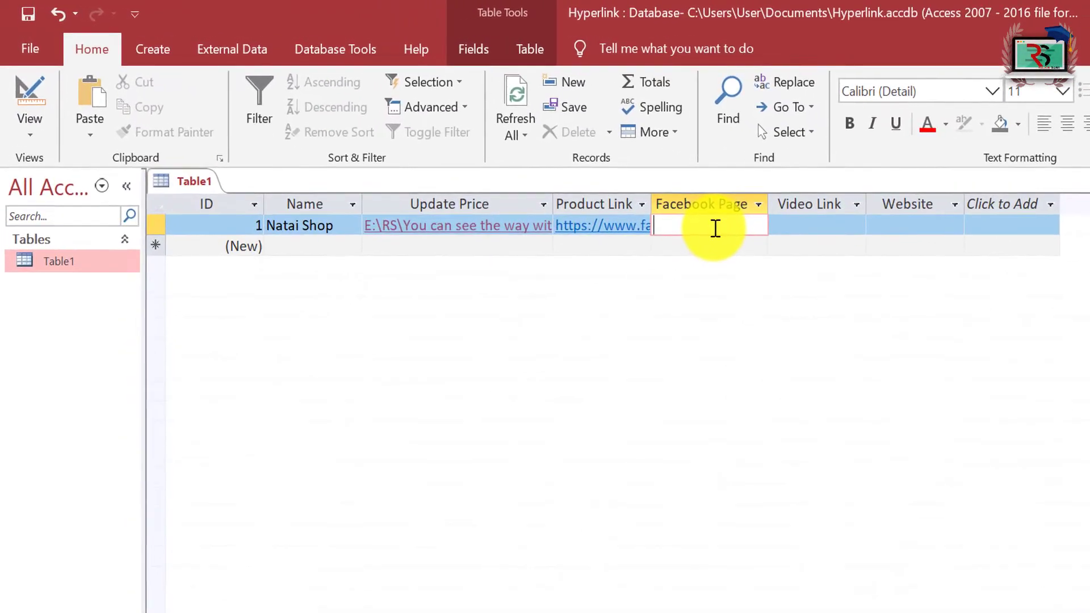
{"action": "key", "text": "ctrl+v"}
{"action": "key", "text": "Tab"}
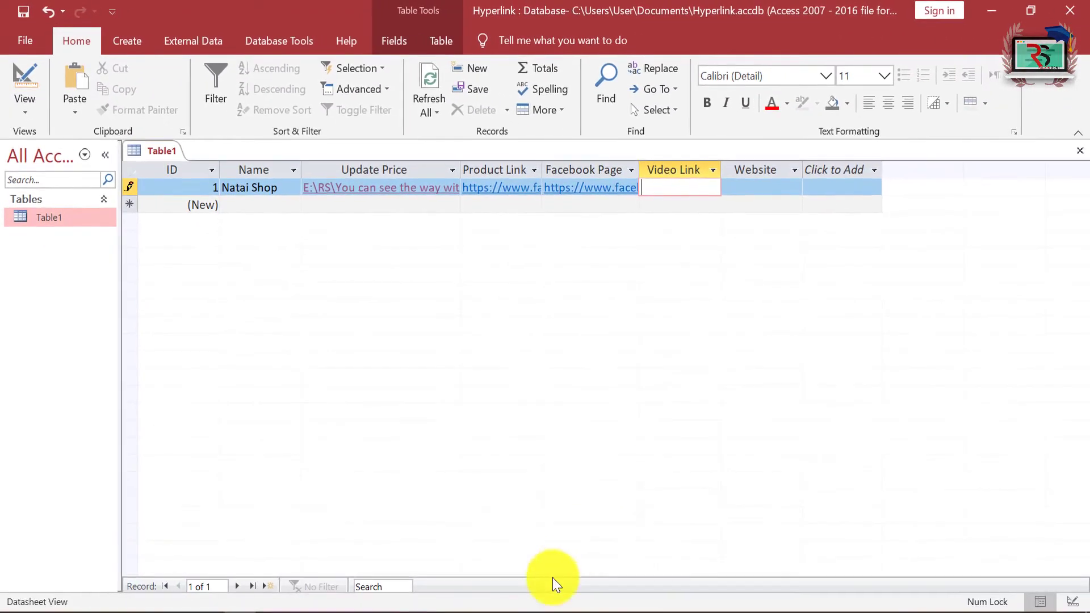
Step: Copy the address of the YouTube video "11. MS Access OLE Object Data Type" from Chrome into the Natai Shop record's Video Link field
{"action": "left_click", "coordinate": [566, 611]}
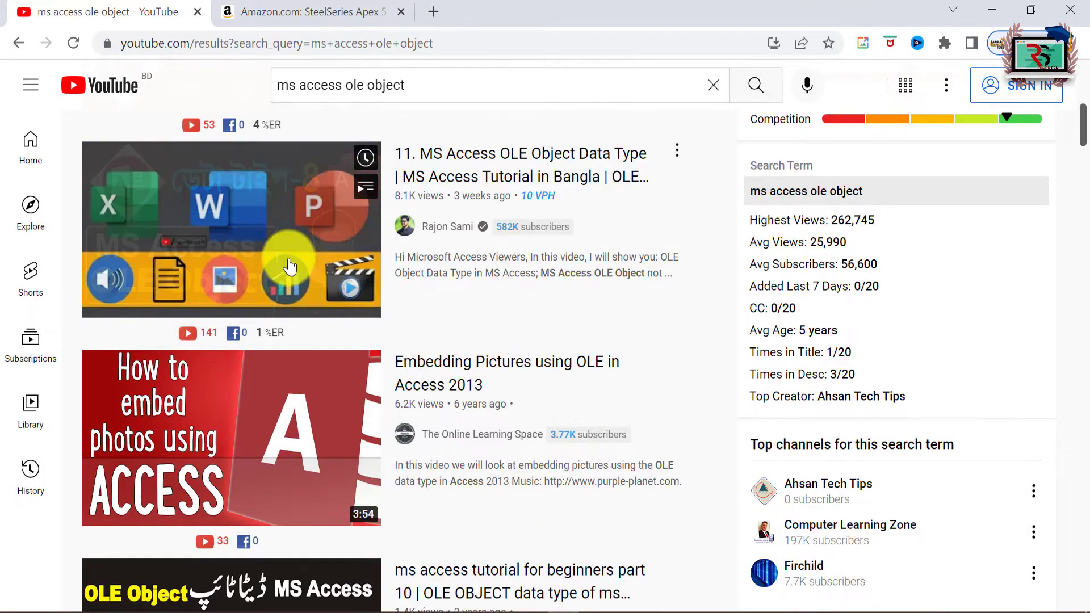
{"action": "left_click", "coordinate": [215, 194]}
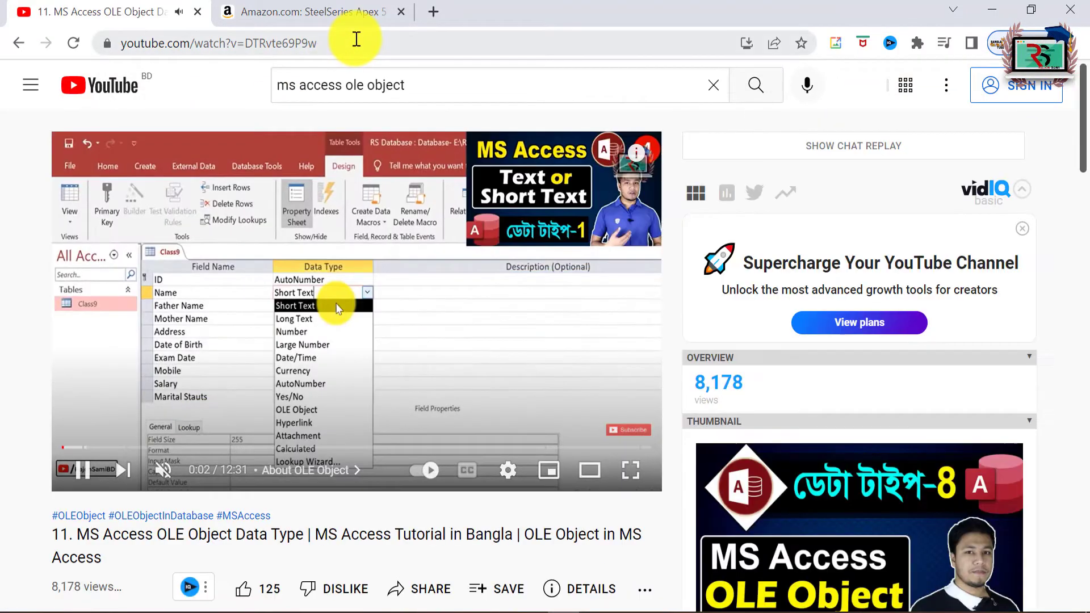
{"action": "left_click", "coordinate": [353, 39]}
{"action": "right_click", "coordinate": [284, 43]}
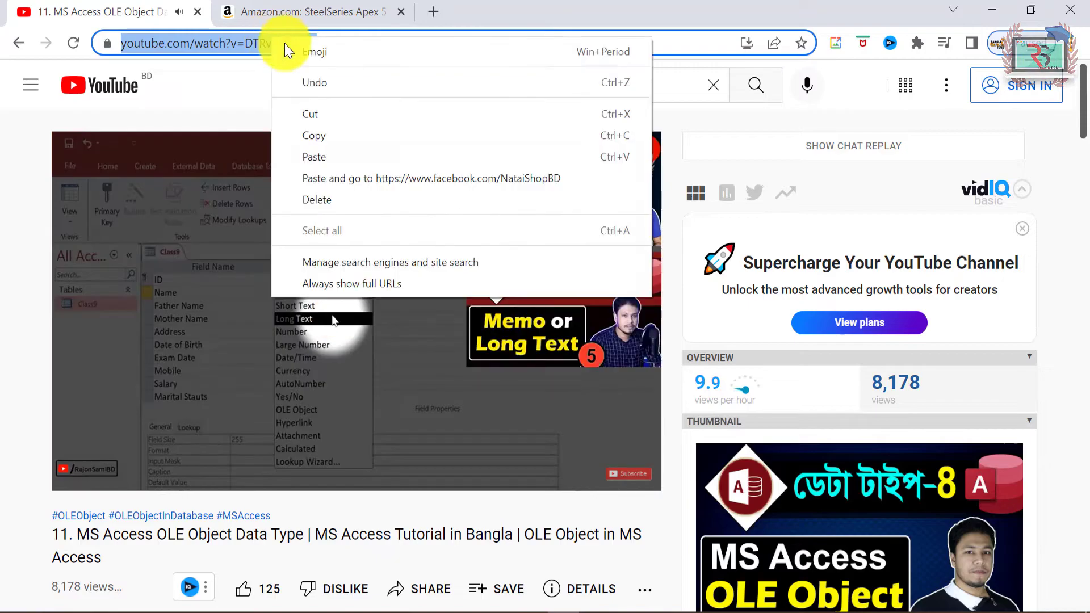
{"action": "left_click", "coordinate": [346, 135]}
{"action": "key", "text": "alt+Tab"}
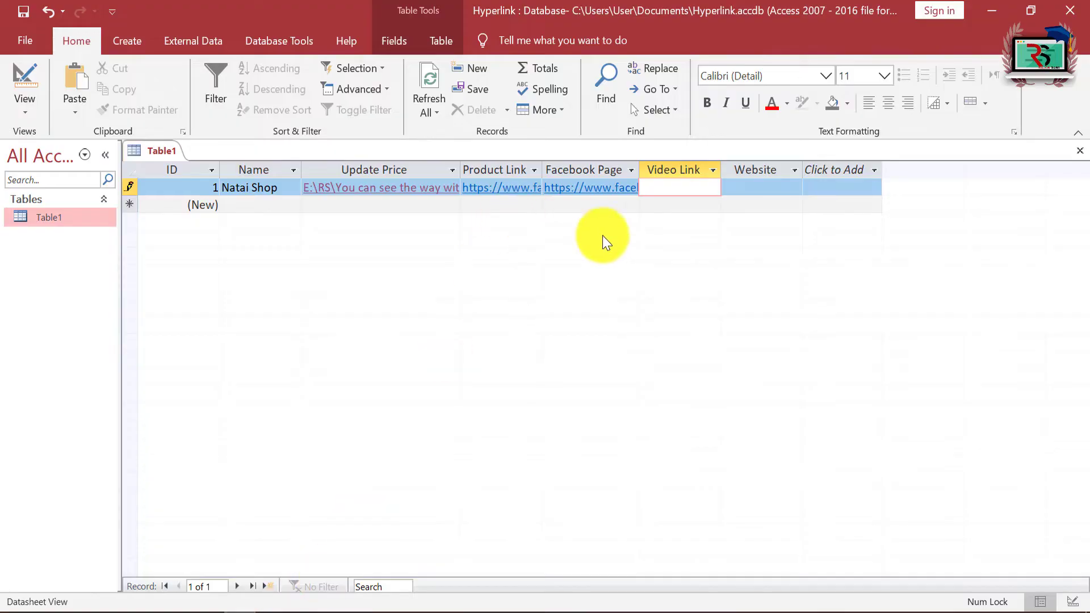
{"action": "key", "text": "ctrl+v"}
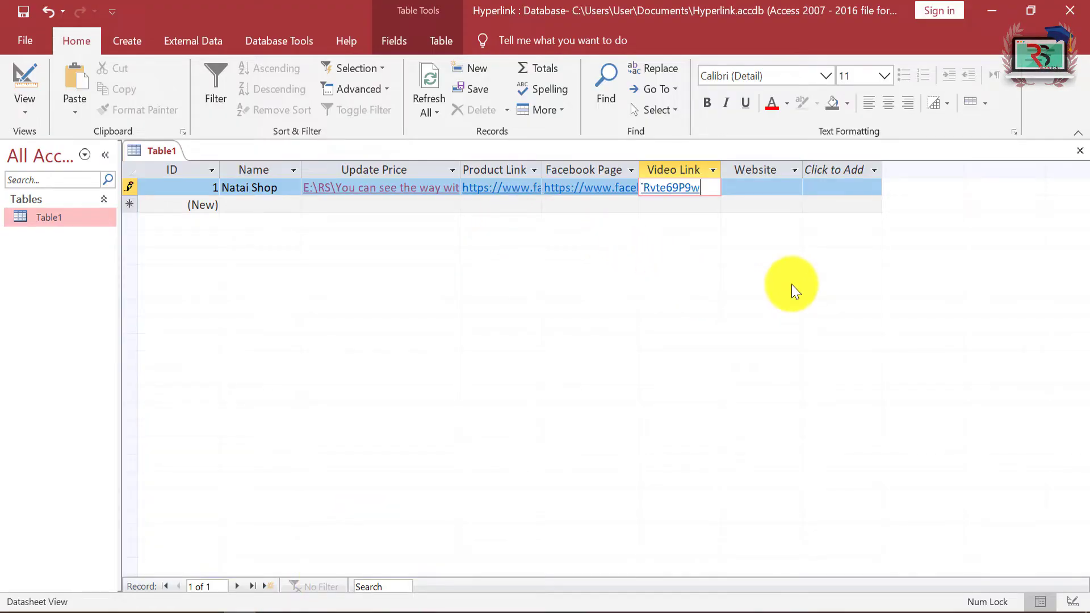
{"action": "left_click", "coordinate": [760, 181]}
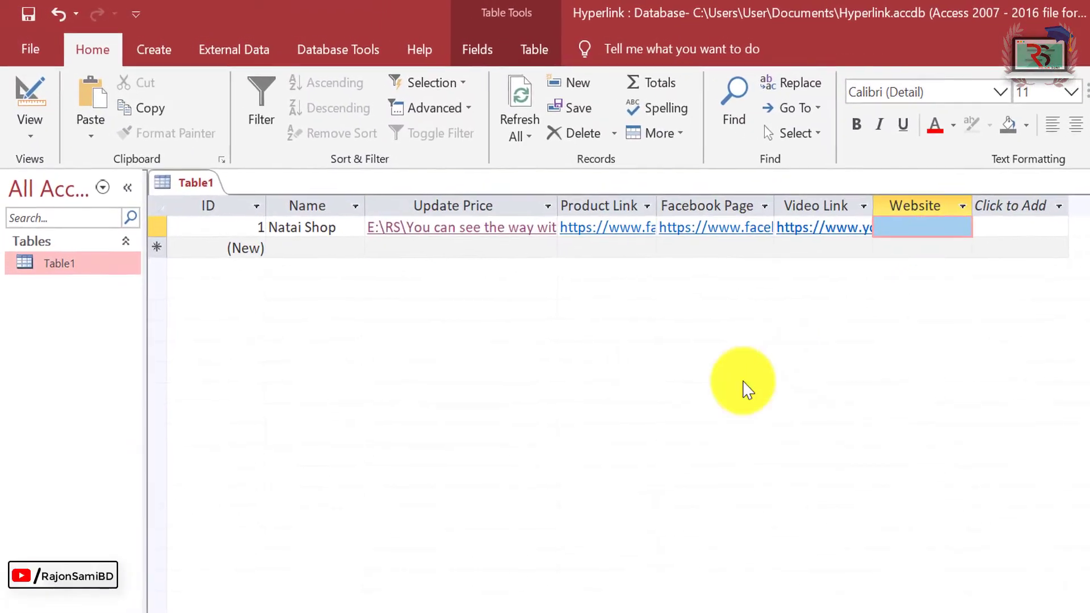
{"action": "left_click", "coordinate": [934, 229]}
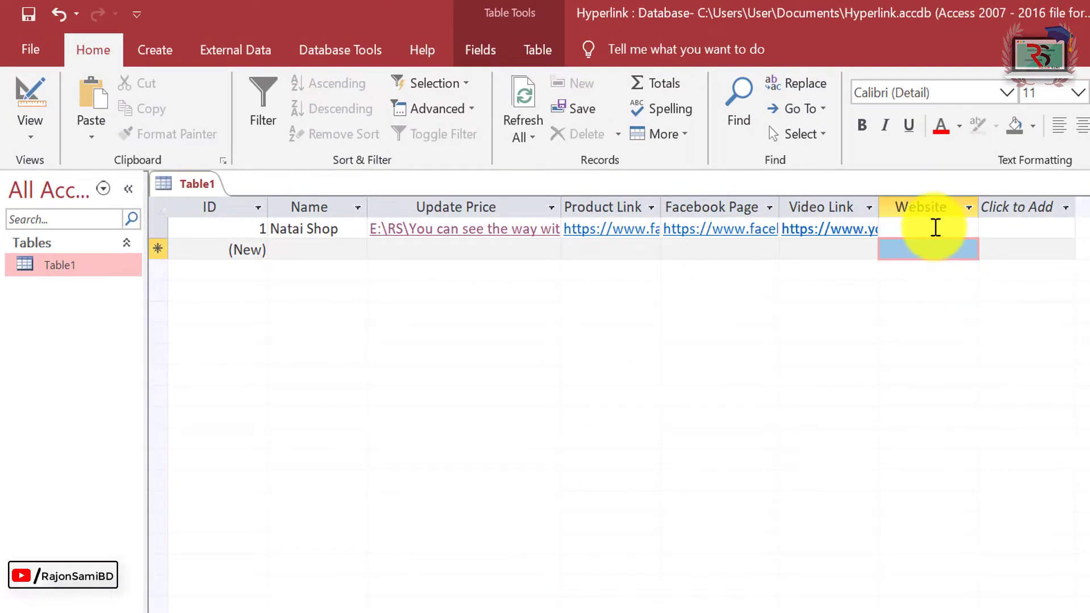
{"action": "key", "text": "ctrl+v"}
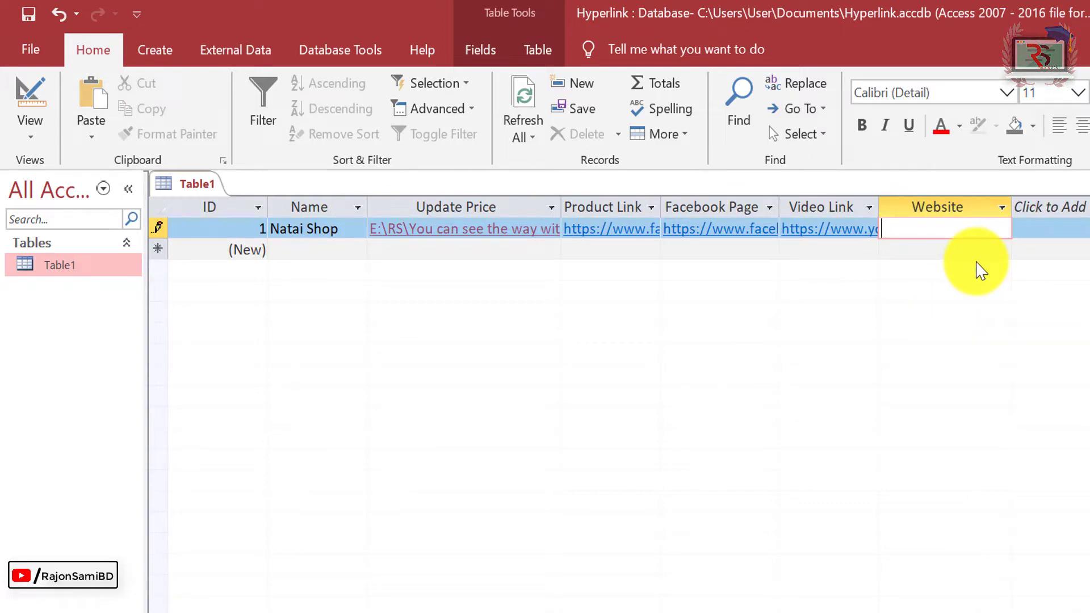
{"action": "type", "text": "www.nataisho"}
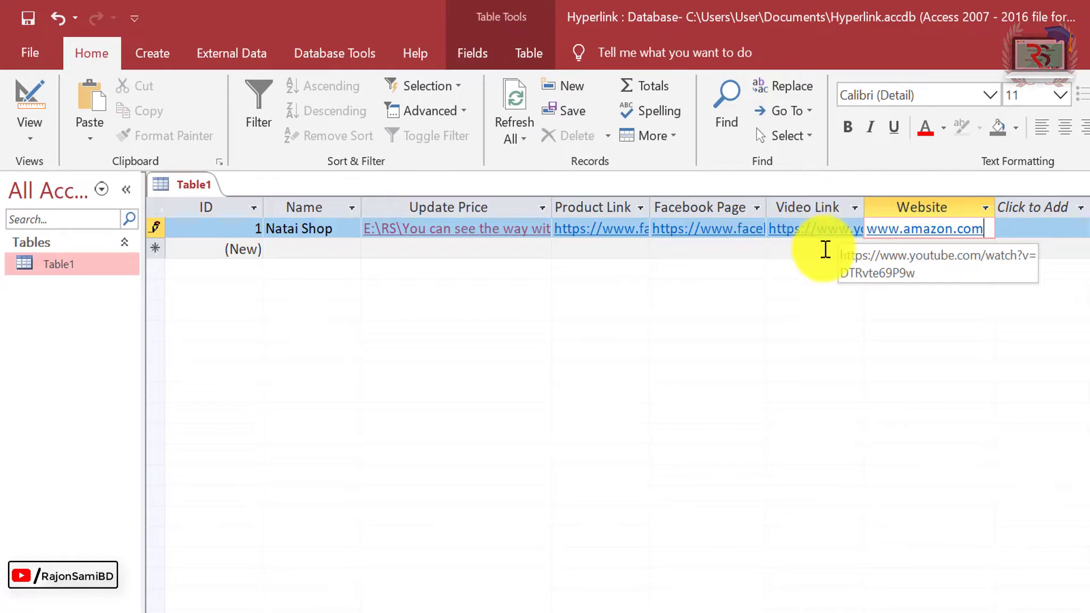
Step: Open the pages linked in the Natai Shop record's Video Link, Facebook Page and Product Link fields, returning to the table after each
{"action": "left_click", "coordinate": [800, 232]}
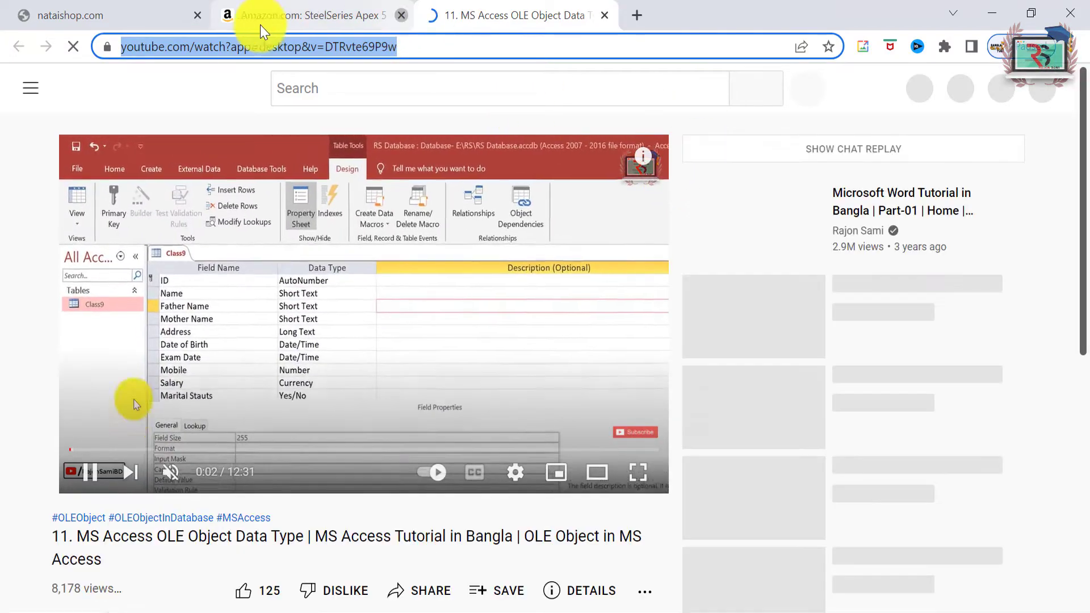
{"action": "key", "text": "alt+Tab"}
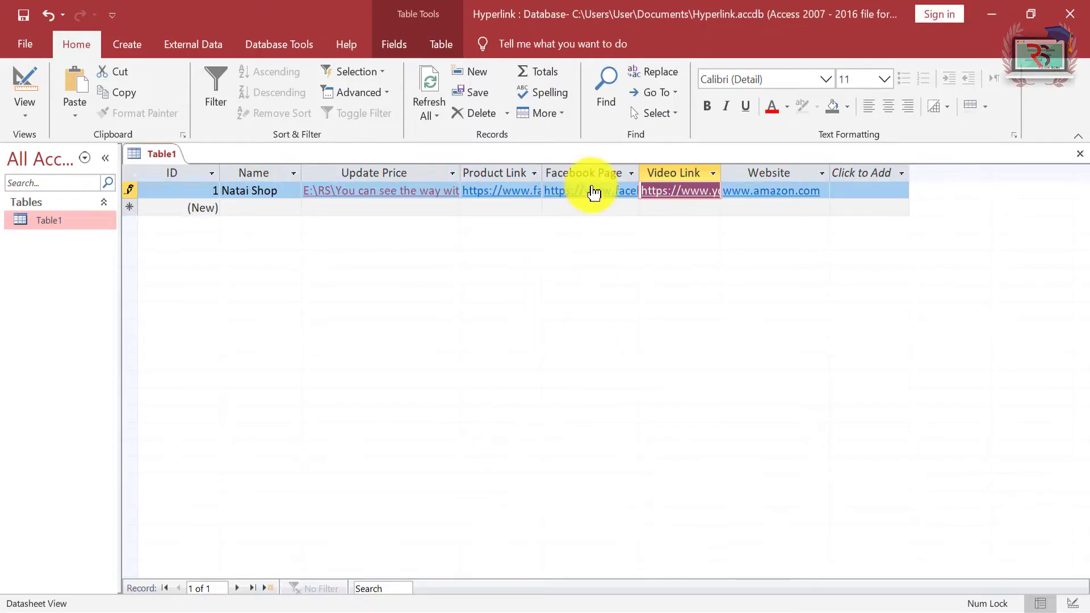
{"action": "left_click", "coordinate": [591, 194]}
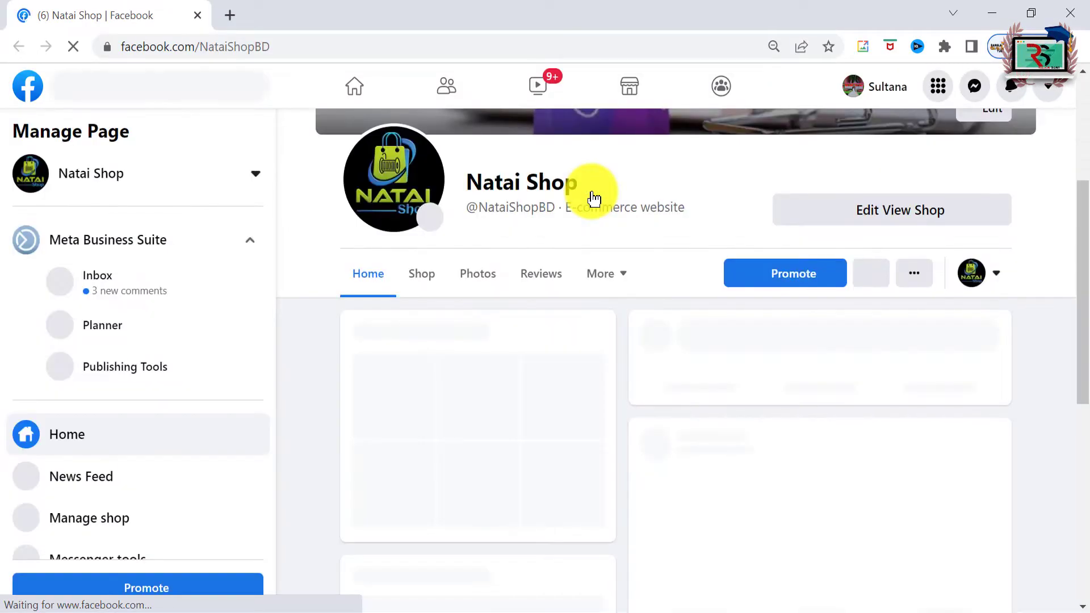
{"action": "key", "text": "alt+Tab"}
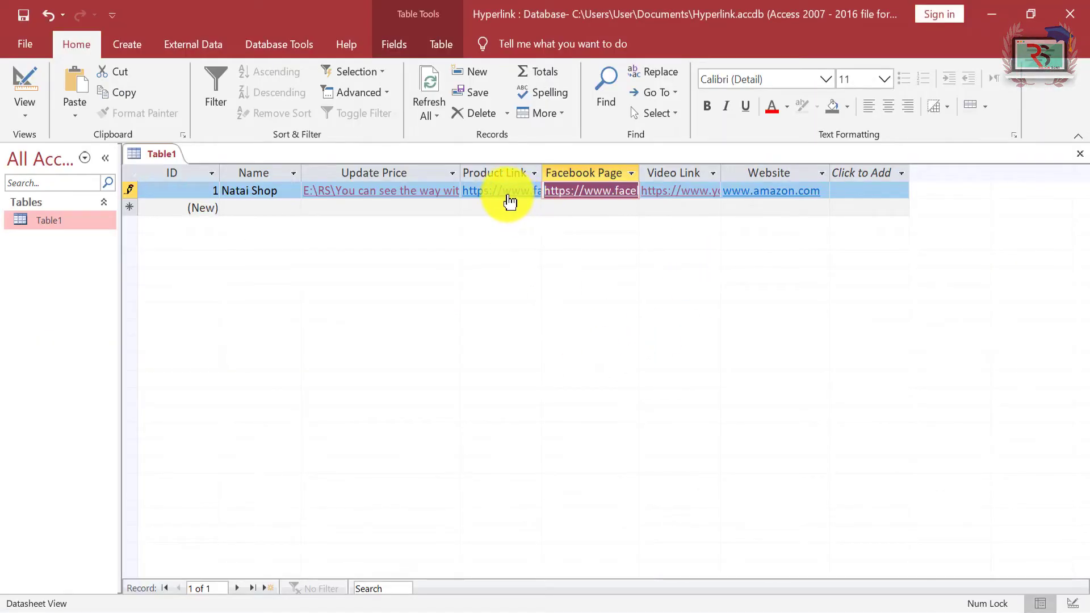
{"action": "left_click", "coordinate": [503, 194]}
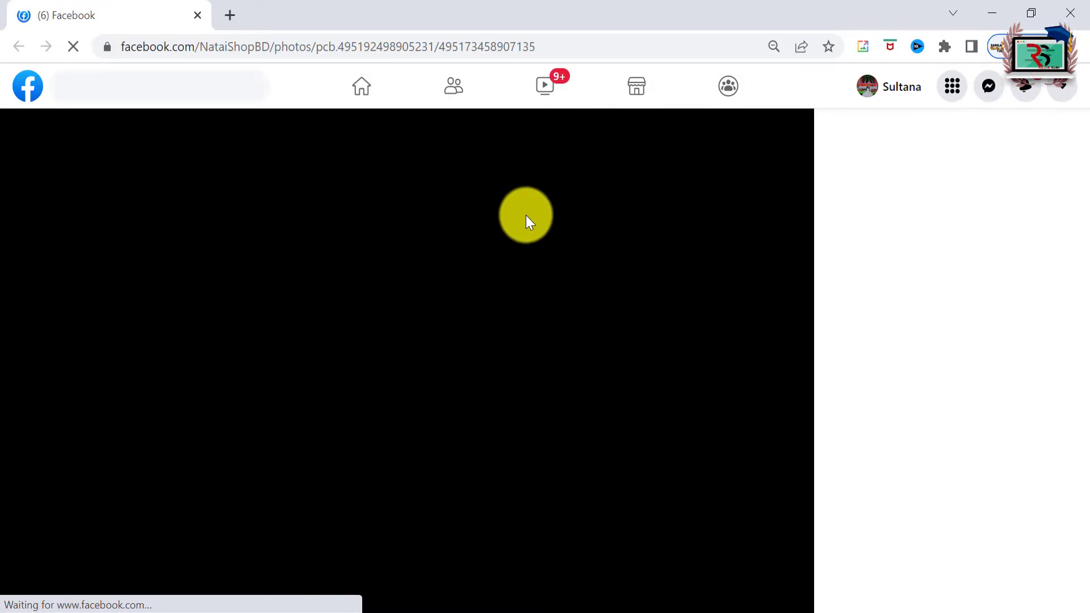
{"action": "key", "text": "alt+Tab"}
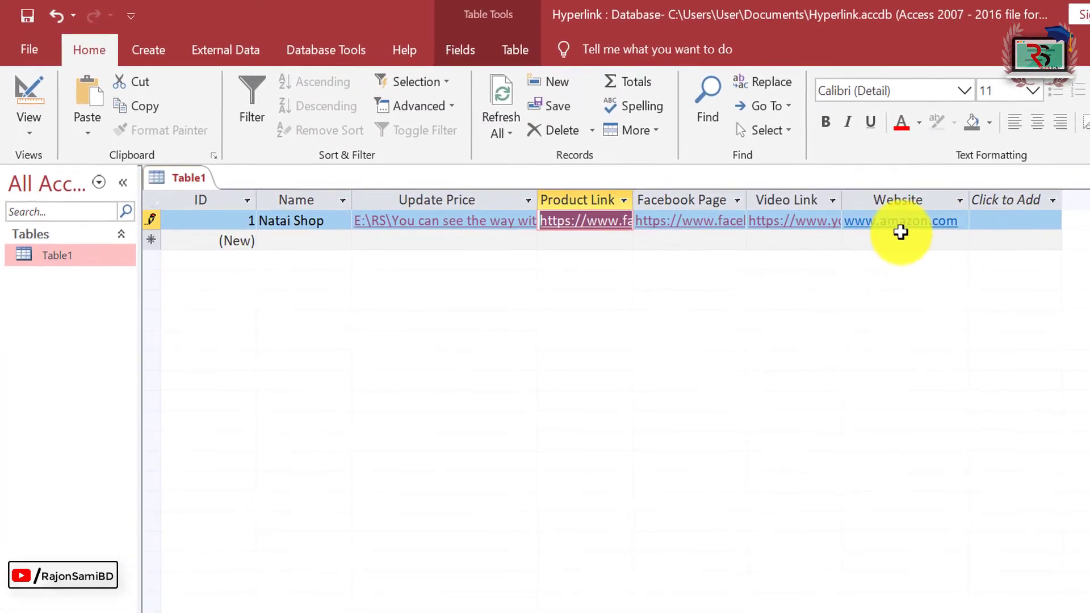
{"action": "right_click", "coordinate": [917, 223]}
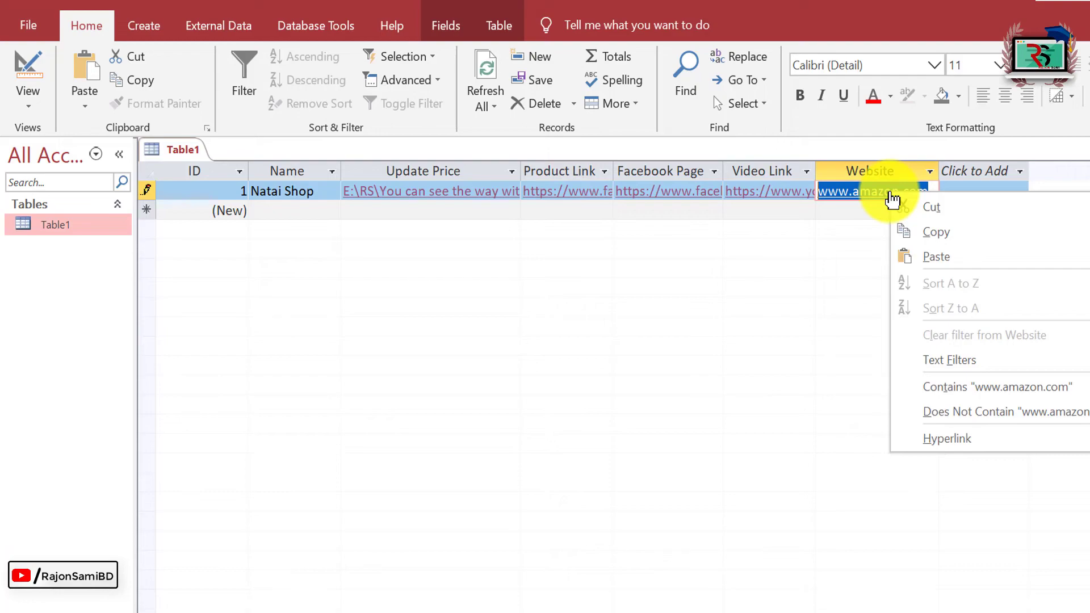
{"action": "mouse_move", "coordinate": [967, 442]}
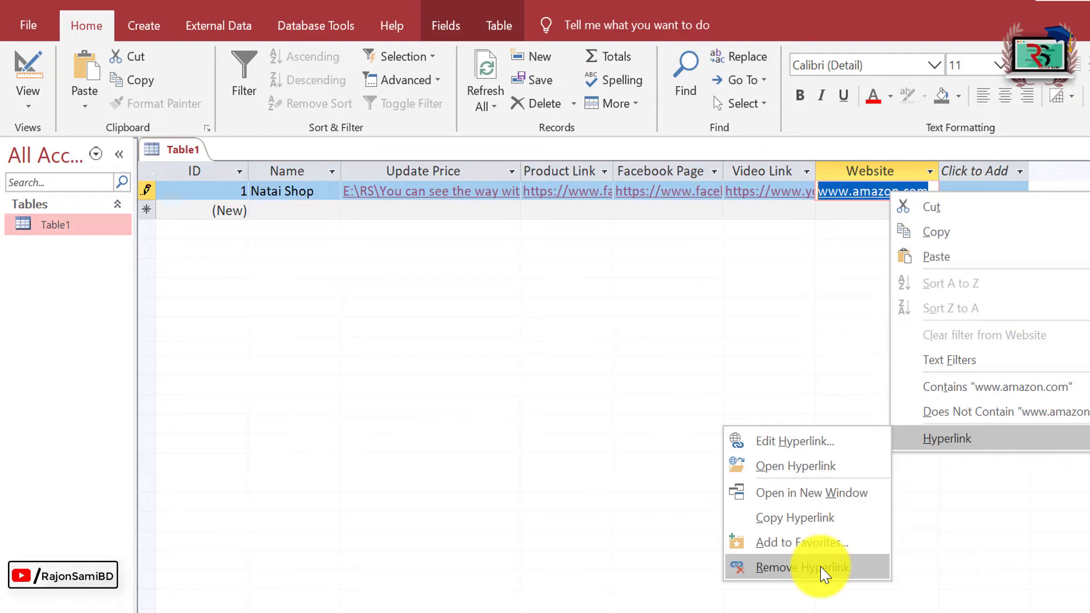
{"action": "left_click", "coordinate": [818, 504]}
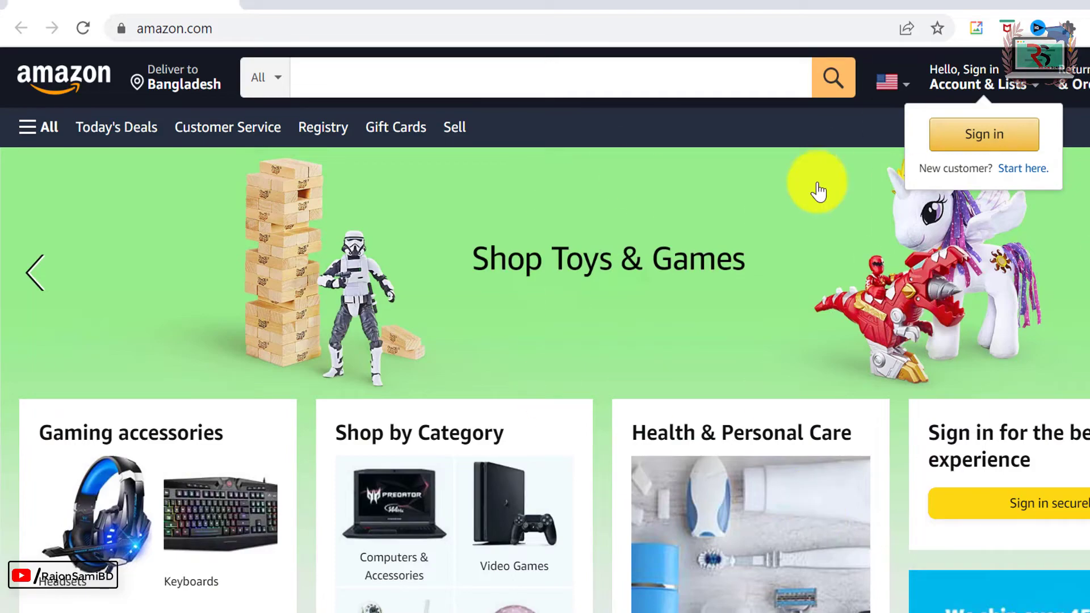
Step: Leave the Amazon page and change the display text of the Natai Shop record's Update Price hyperlink to Price List
{"action": "left_click", "coordinate": [1088, 2]}
{"action": "left_click", "coordinate": [890, 278]}
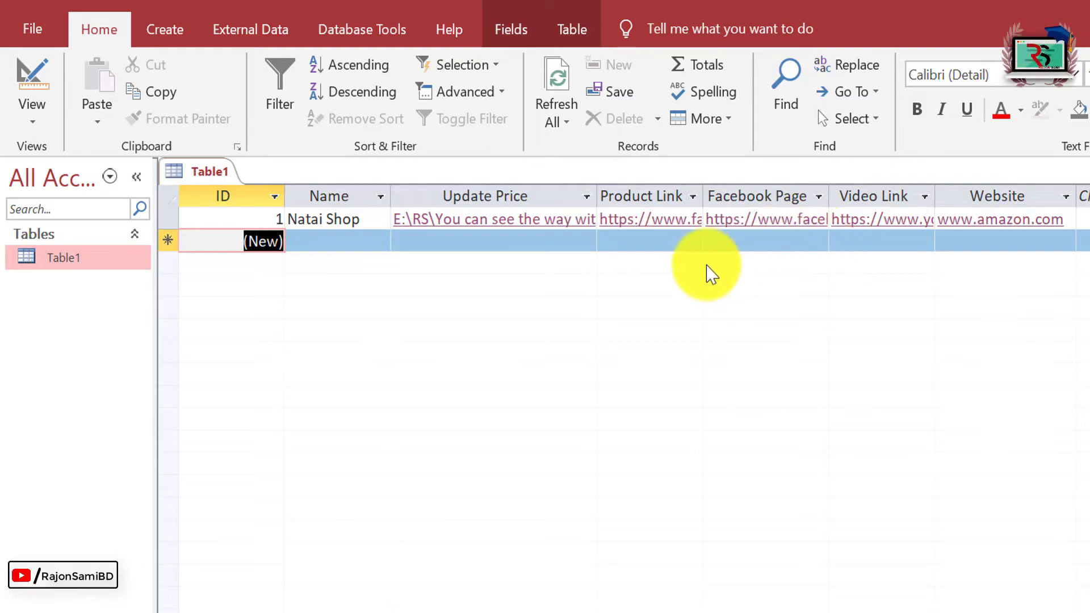
{"action": "right_click", "coordinate": [511, 225]}
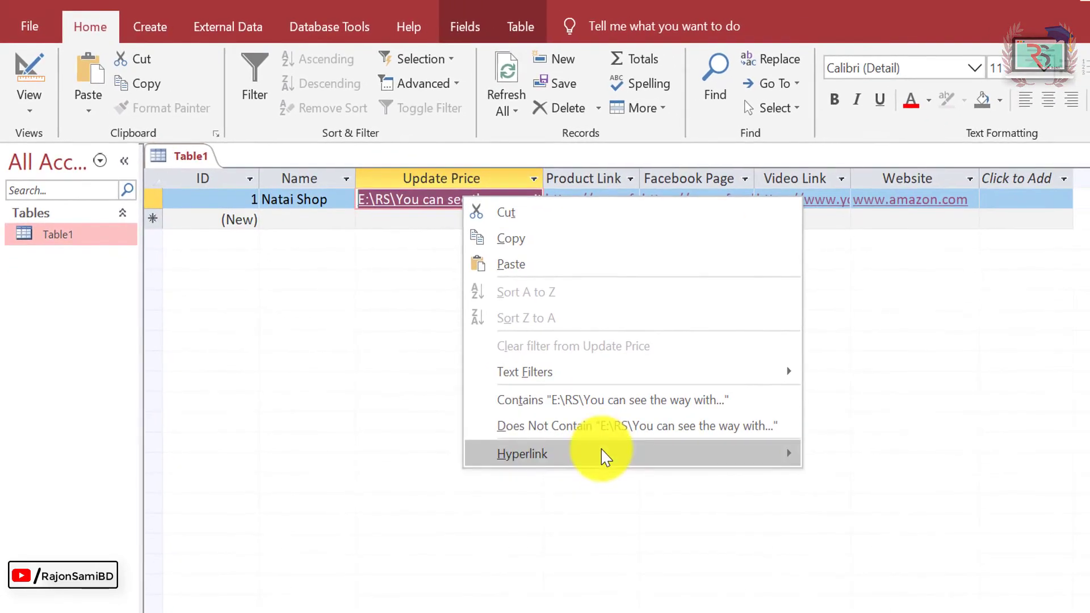
{"action": "mouse_move", "coordinate": [603, 455]}
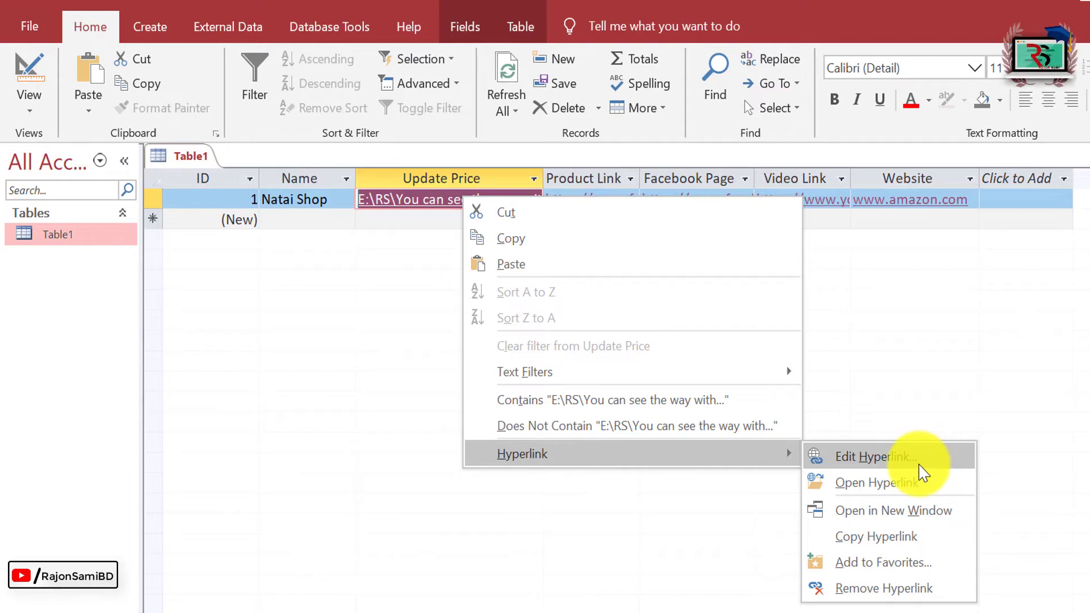
{"action": "left_click", "coordinate": [919, 463]}
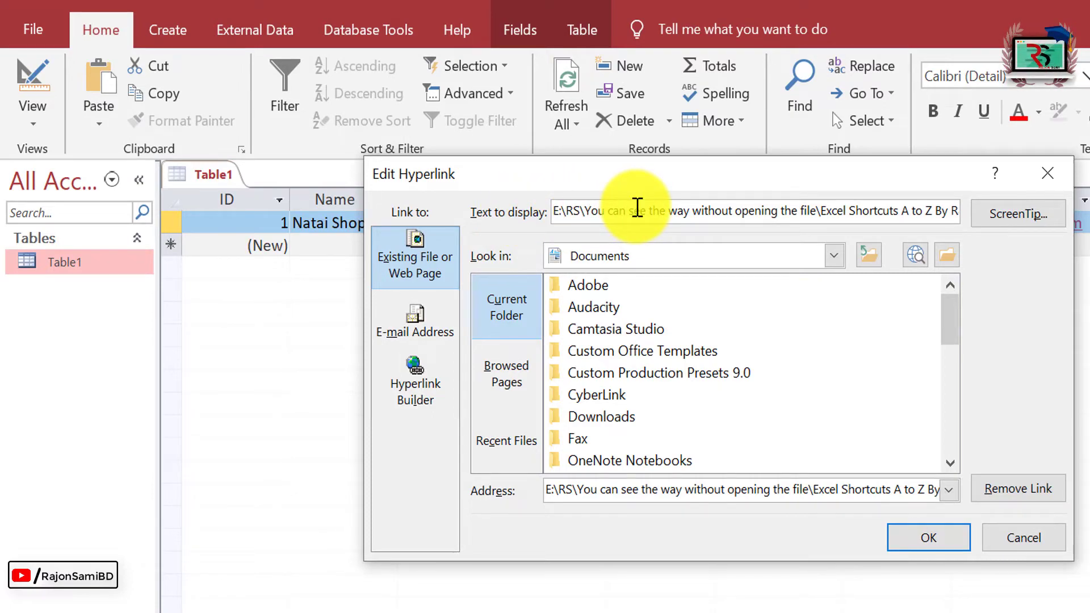
{"action": "left_click_drag", "start_coordinate": [596, 182], "coordinate": [596, 345]}
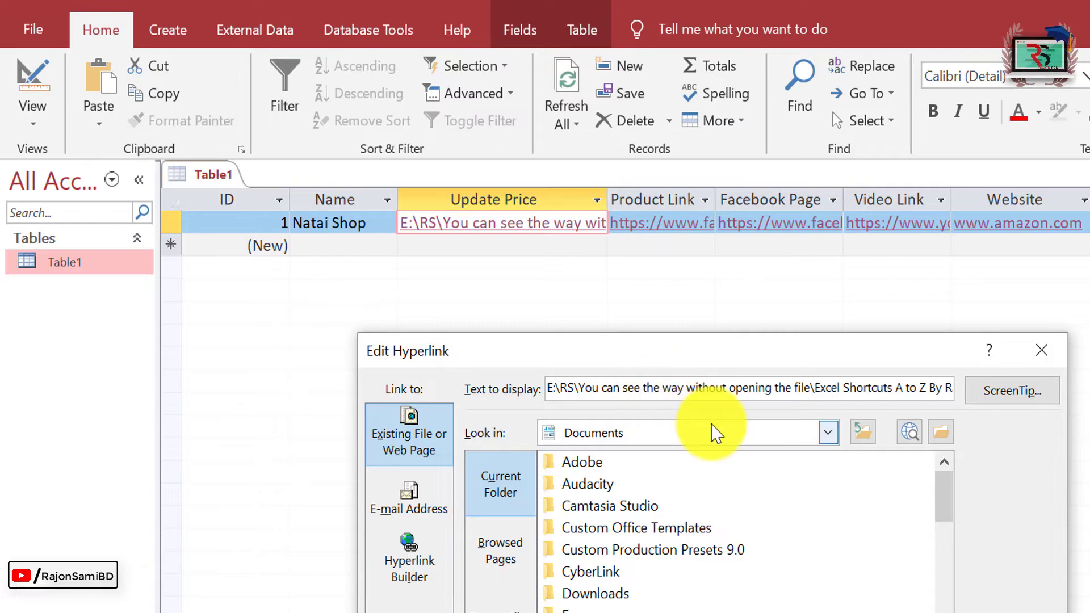
{"action": "key", "text": "ctrl+a"}
{"action": "type", "text": "Price List"}
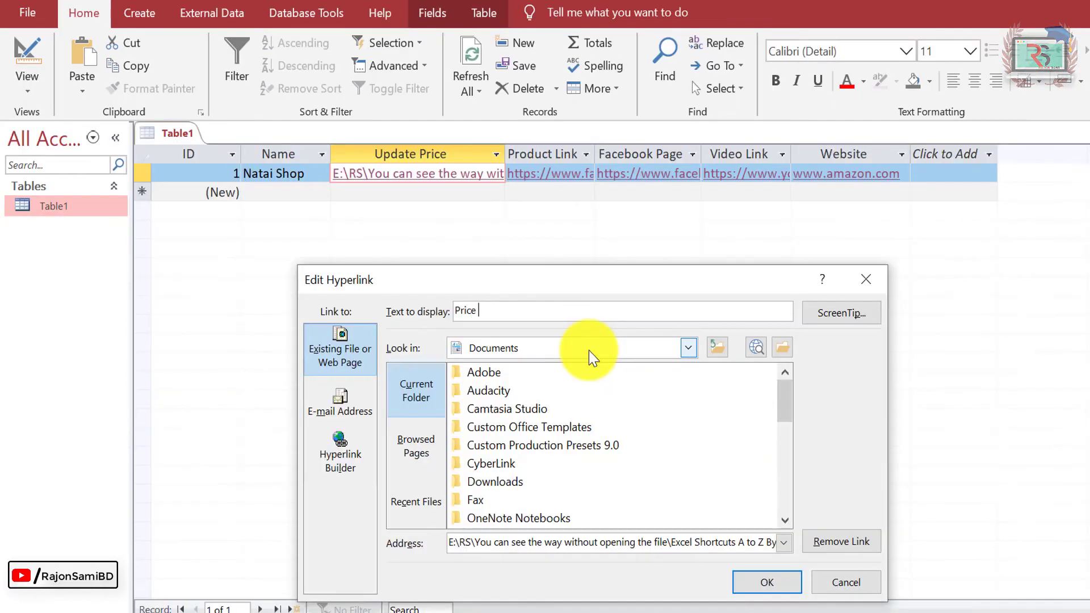
{"action": "left_click", "coordinate": [771, 590]}
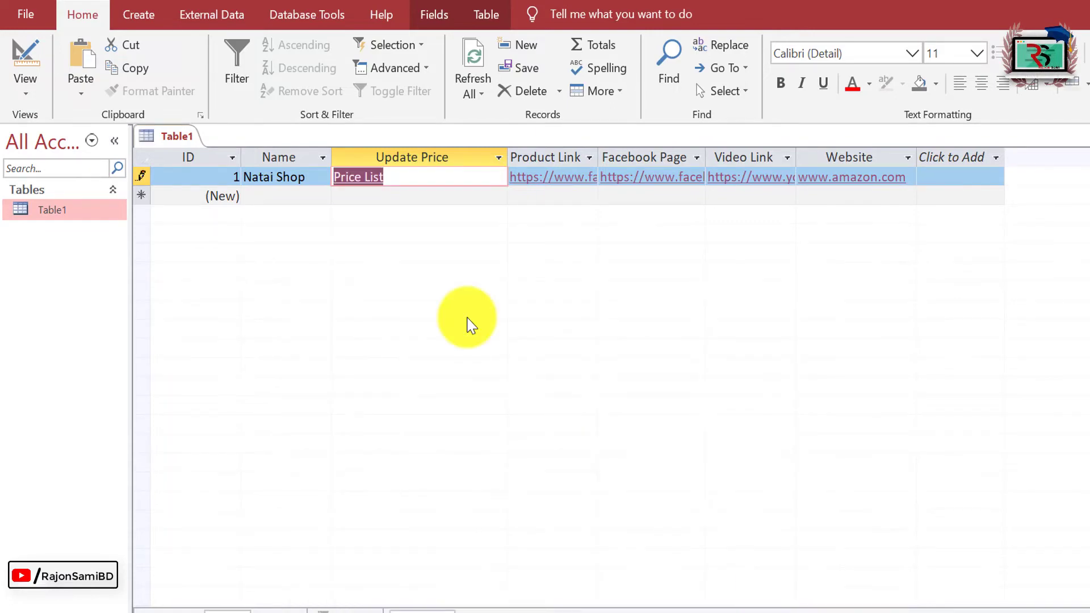
Step: Narrow the table's Update Price column and widen the Product Link column slightly
{"action": "left_click", "coordinate": [442, 232]}
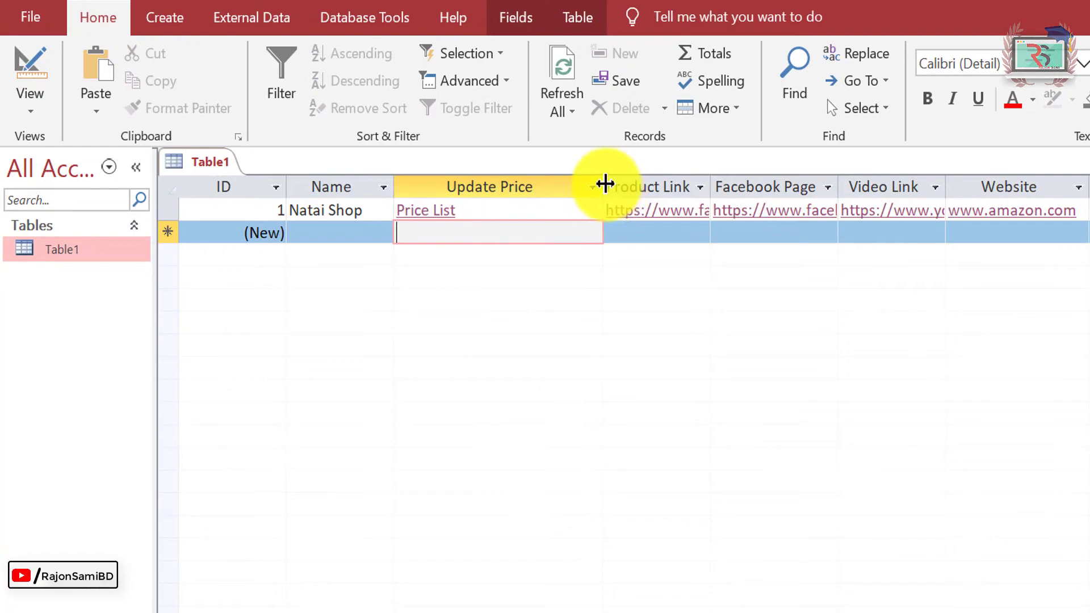
{"action": "left_click_drag", "start_coordinate": [605, 183], "coordinate": [489, 173]}
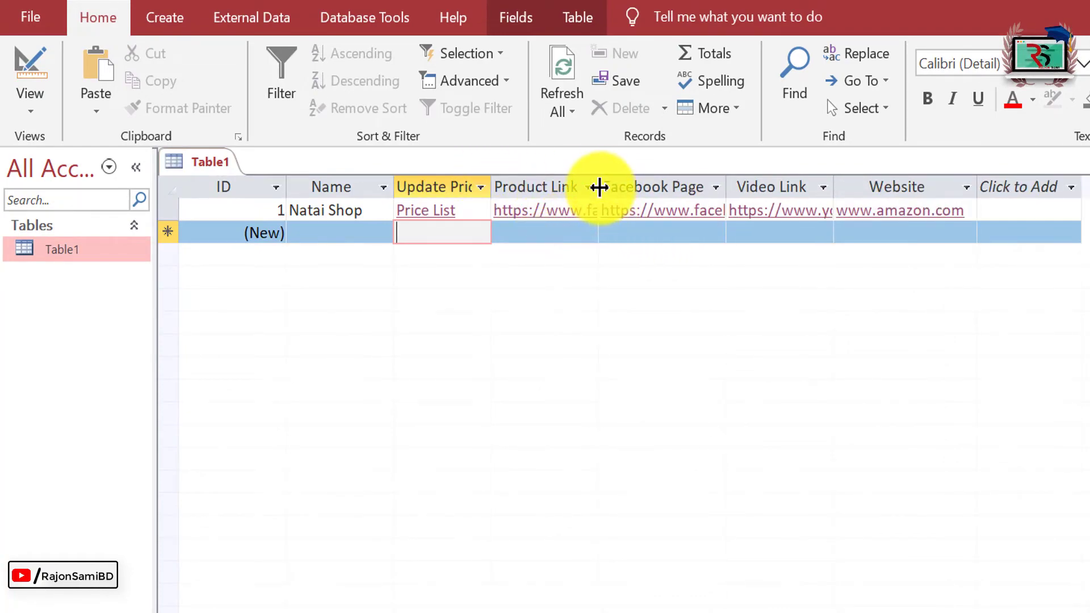
{"action": "left_click_drag", "start_coordinate": [598, 187], "coordinate": [631, 187]}
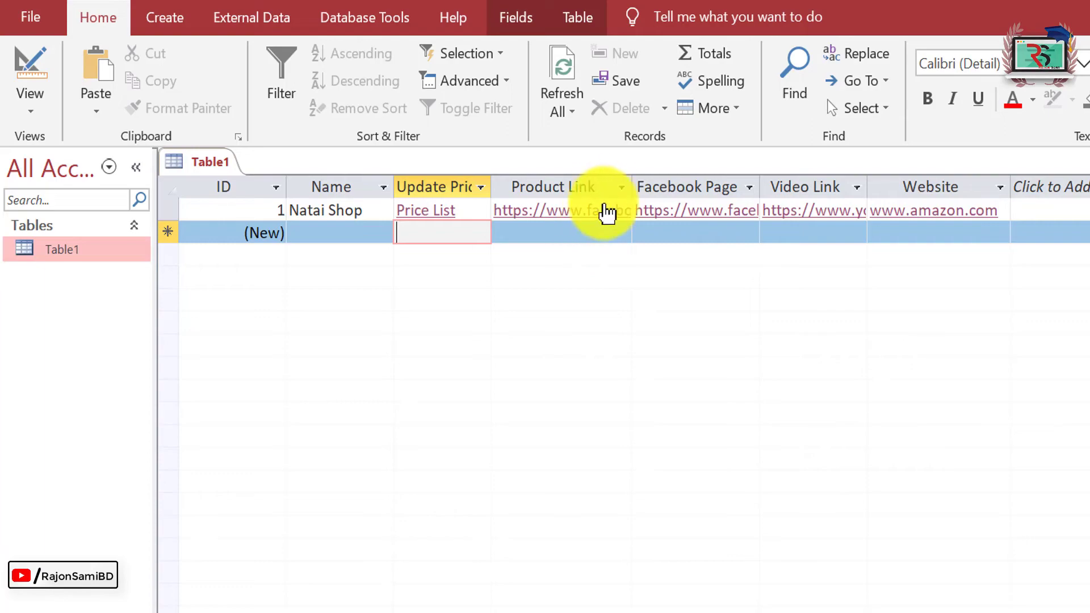
Step: Change the display text of the Natai Shop record's Product Link hyperlink to Product
{"action": "right_click", "coordinate": [573, 214]}
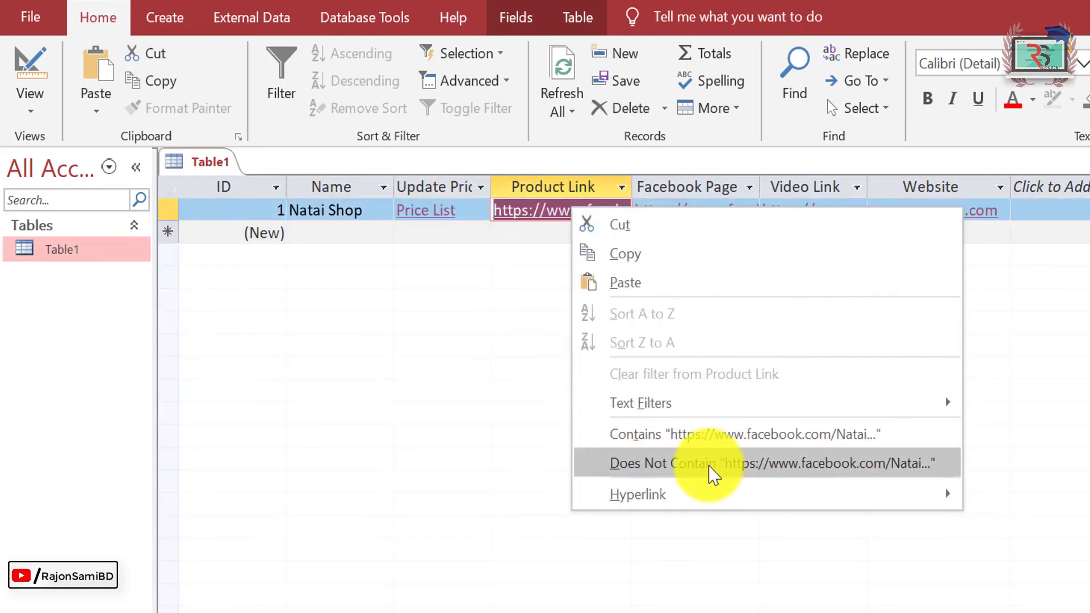
{"action": "mouse_move", "coordinate": [714, 503]}
{"action": "left_click", "coordinate": [1069, 501]}
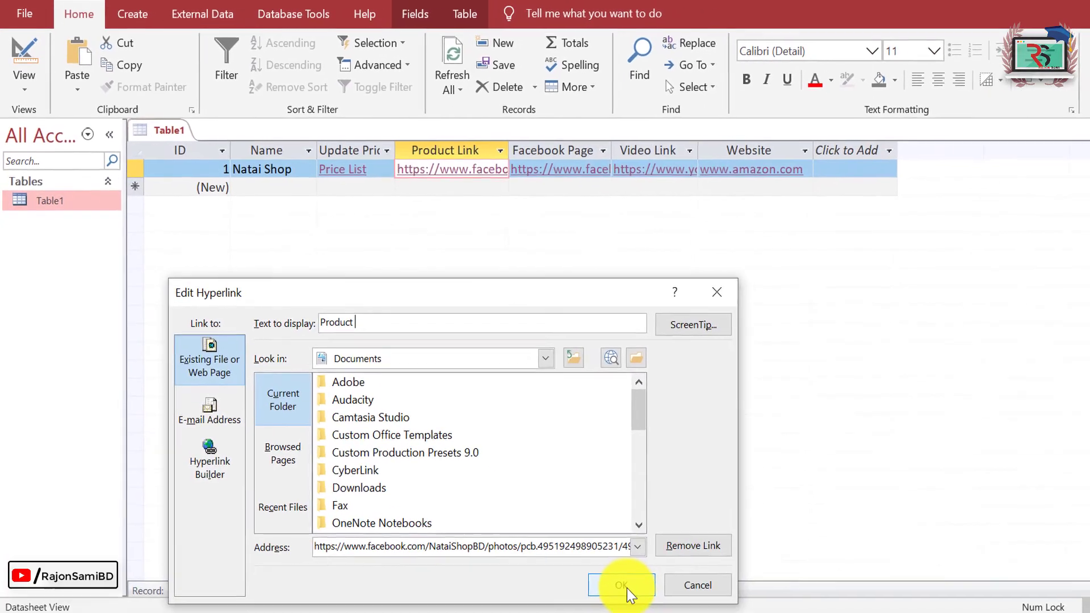
{"action": "left_click", "coordinate": [735, 612]}
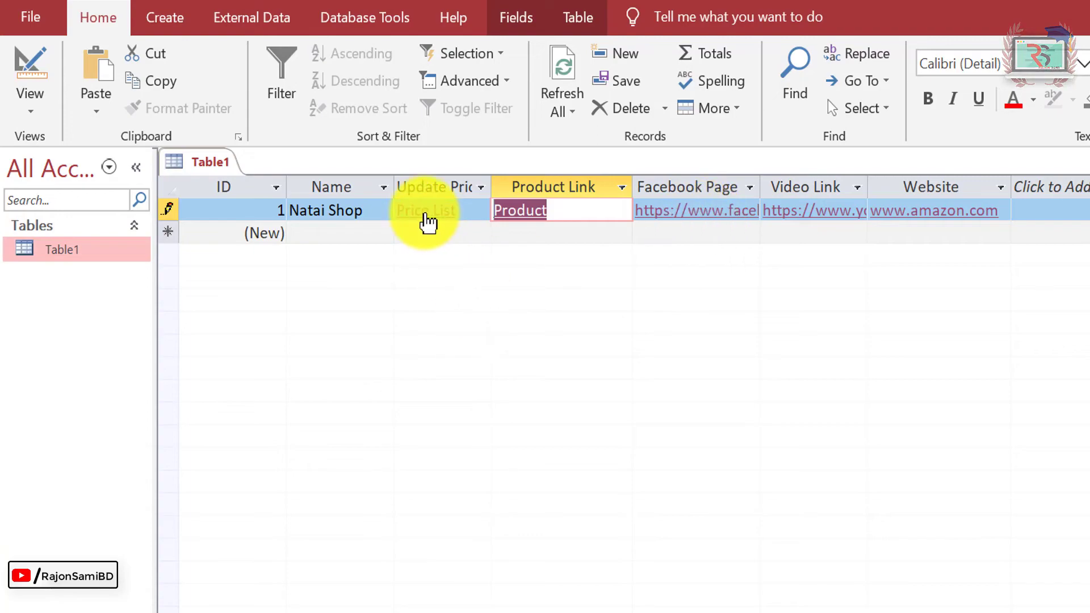
Step: Test the Natai Shop record's Price List and Product hyperlinks, returning to the table after each
{"action": "left_click", "coordinate": [427, 221]}
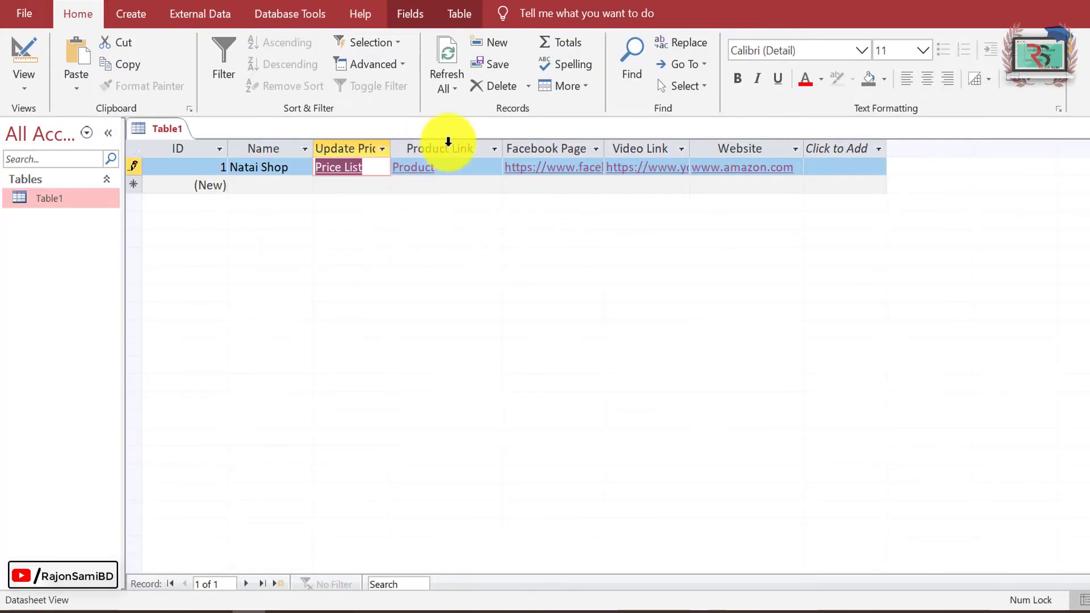
{"action": "left_click", "coordinate": [422, 170]}
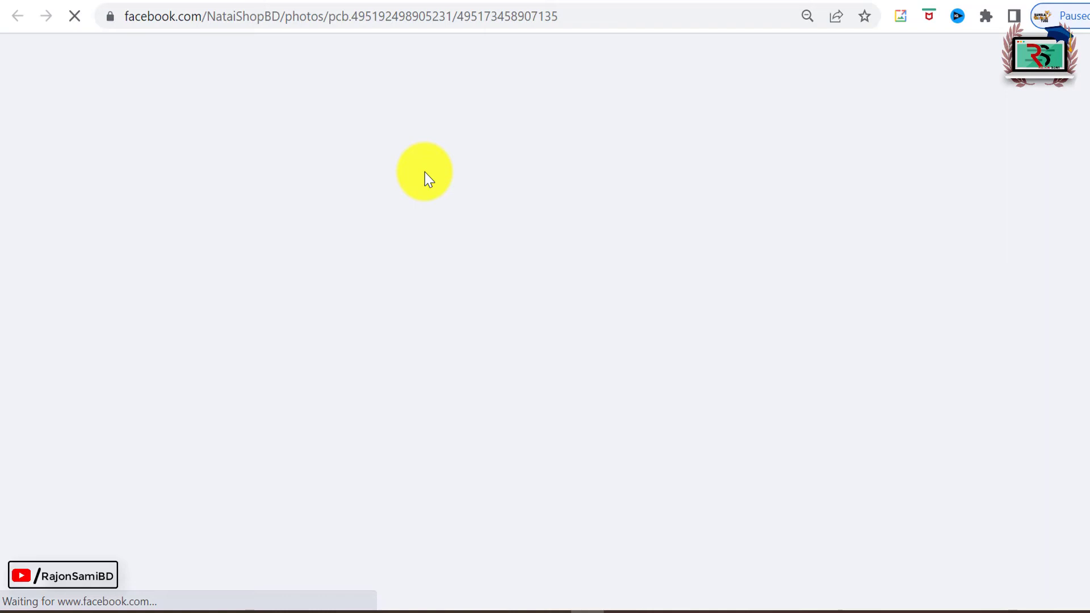
{"action": "key", "text": "alt+Tab"}
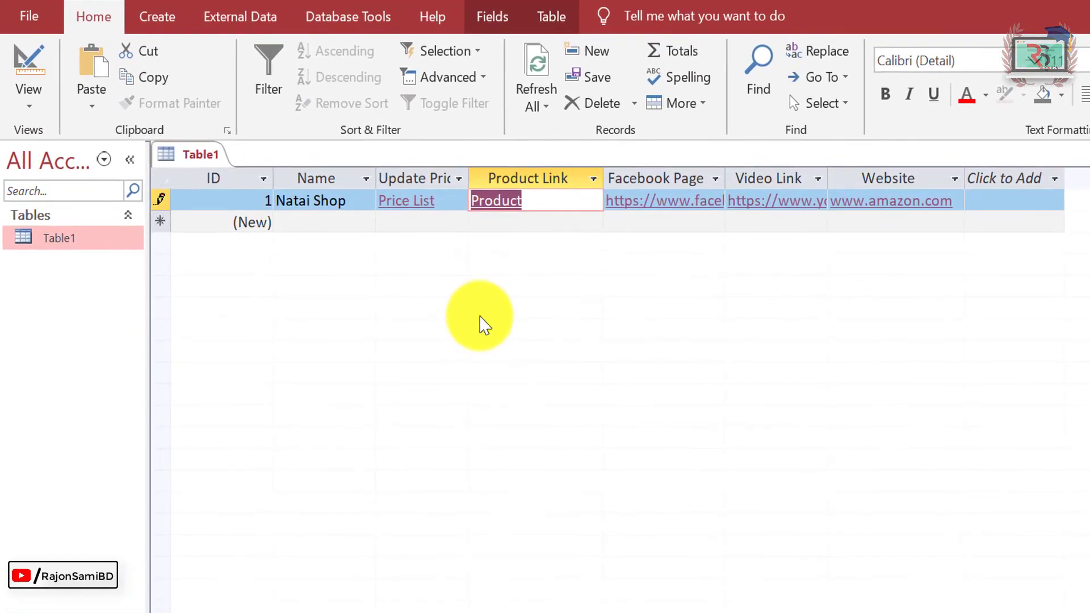
Step: Create a form based on Table1 and return to the table's datasheet
{"action": "left_click", "coordinate": [158, 17]}
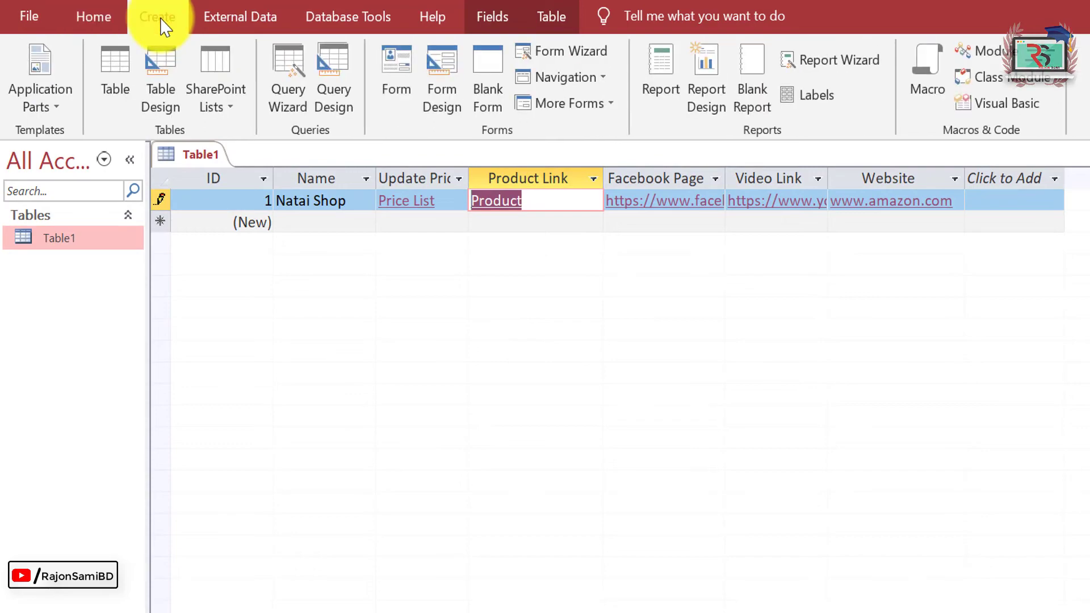
{"action": "left_click", "coordinate": [396, 77]}
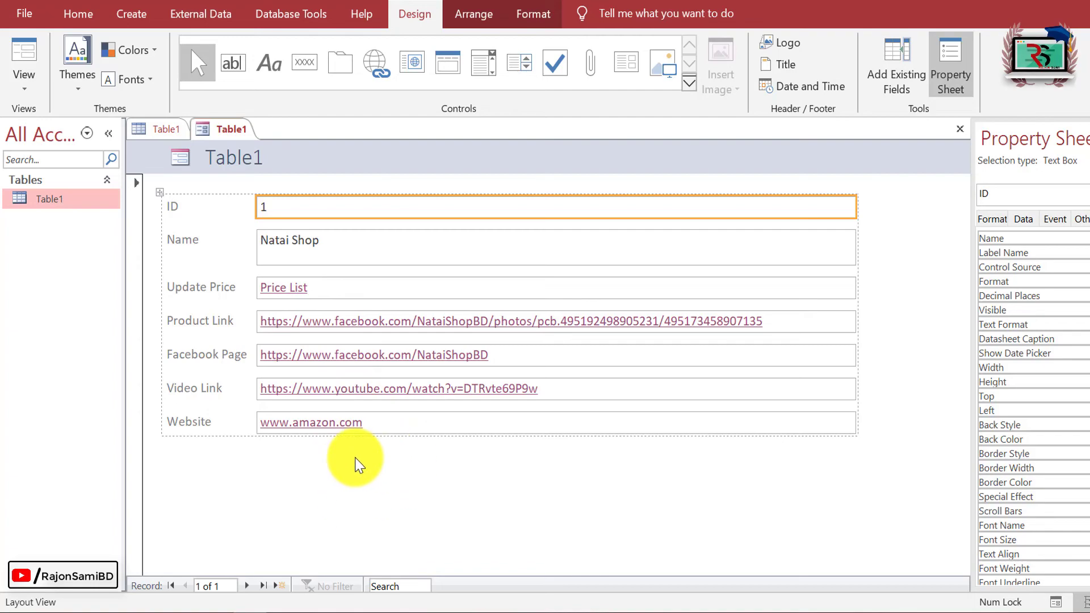
{"action": "left_click", "coordinate": [165, 129]}
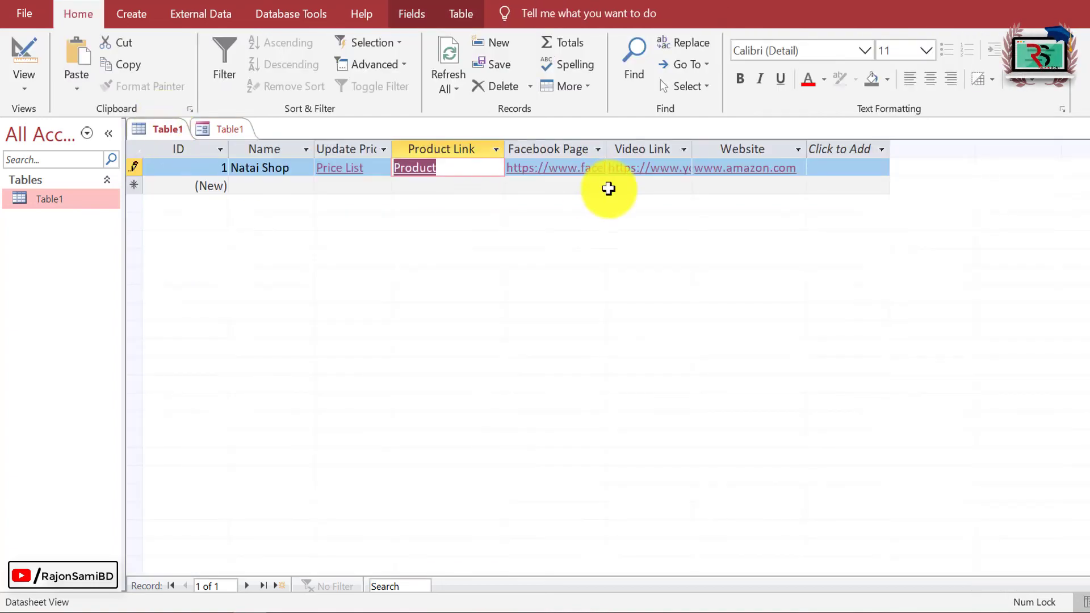
Step: Add a new record named Daraz and widen the Update Price column just enough to fit its heading
{"action": "key", "text": "Tab"}
{"action": "key", "text": "Tab"}
{"action": "key", "text": "Tab"}
{"action": "key", "text": "Tab"}
{"action": "key", "text": "Tab"}
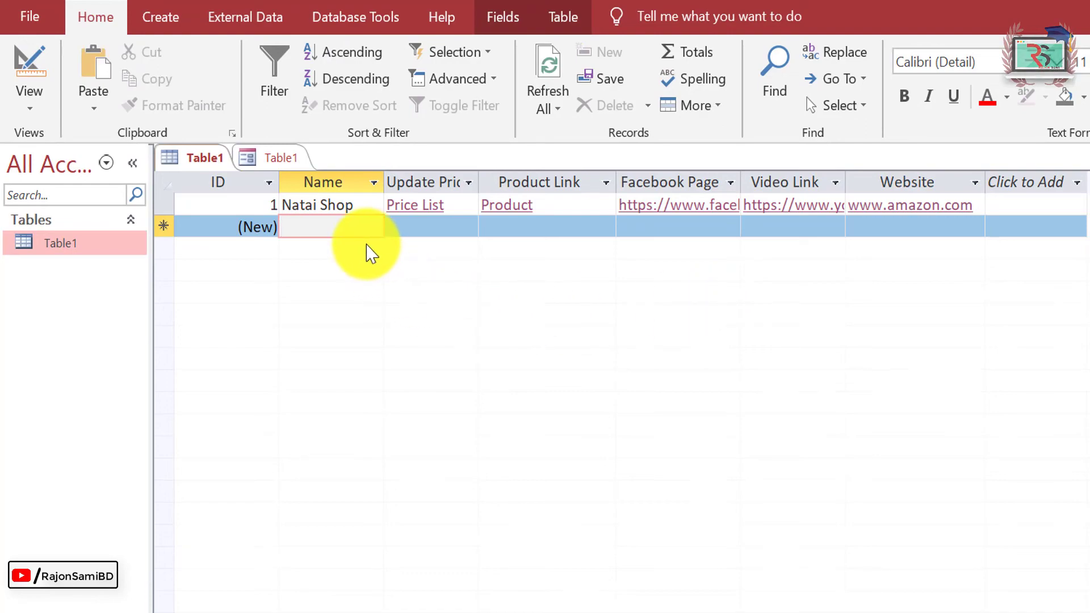
{"action": "type", "text": "Daraz"}
{"action": "left_click", "coordinate": [450, 231]}
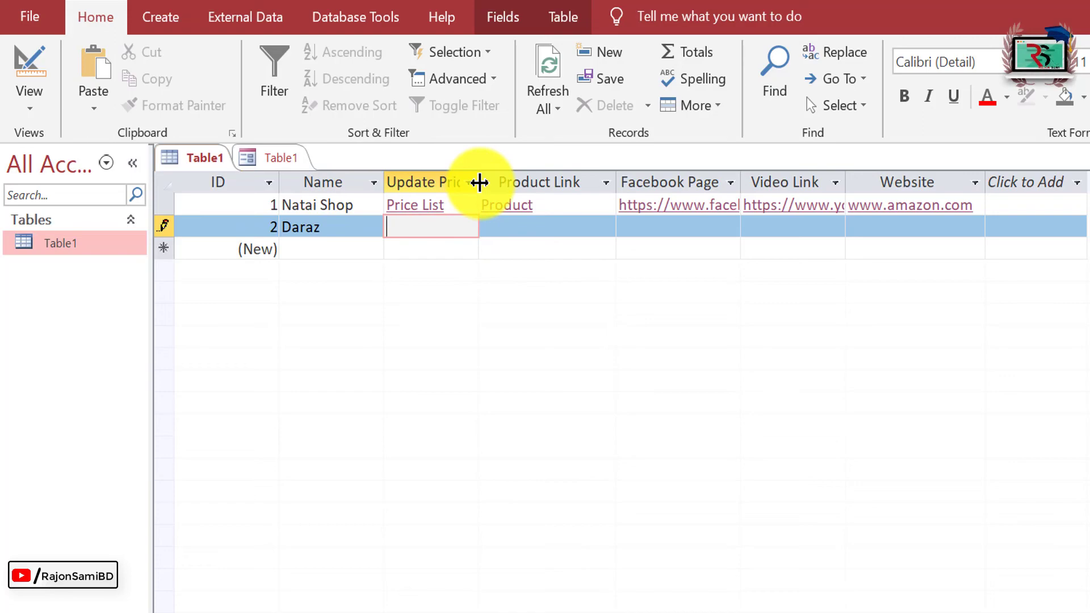
{"action": "left_click_drag", "start_coordinate": [479, 182], "coordinate": [485, 182]}
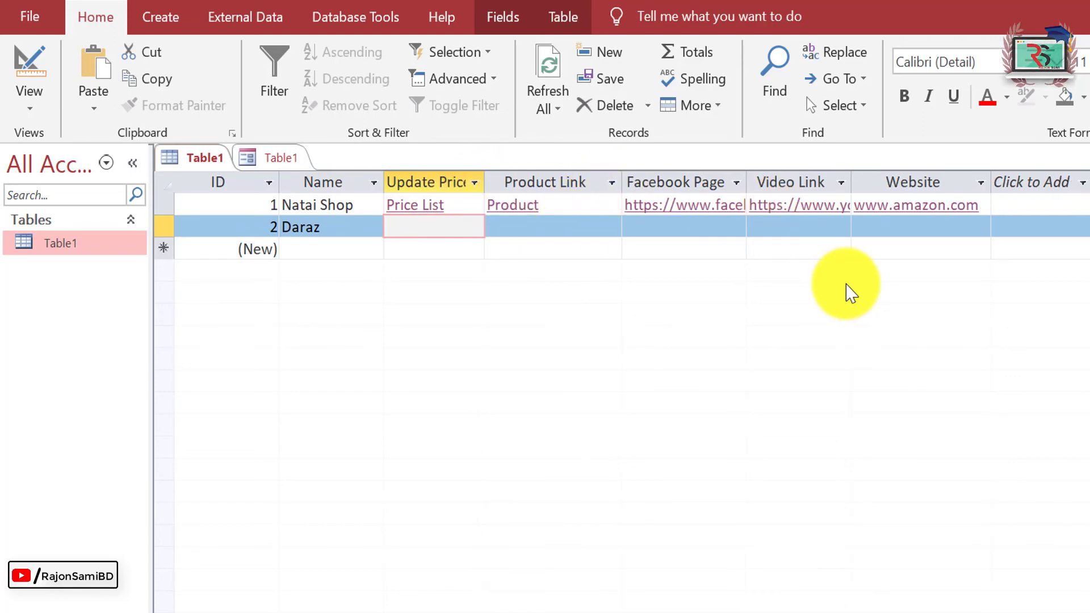
Step: Open the Price List hyperlink in the Natai Shop record
{"action": "left_click", "coordinate": [450, 209]}
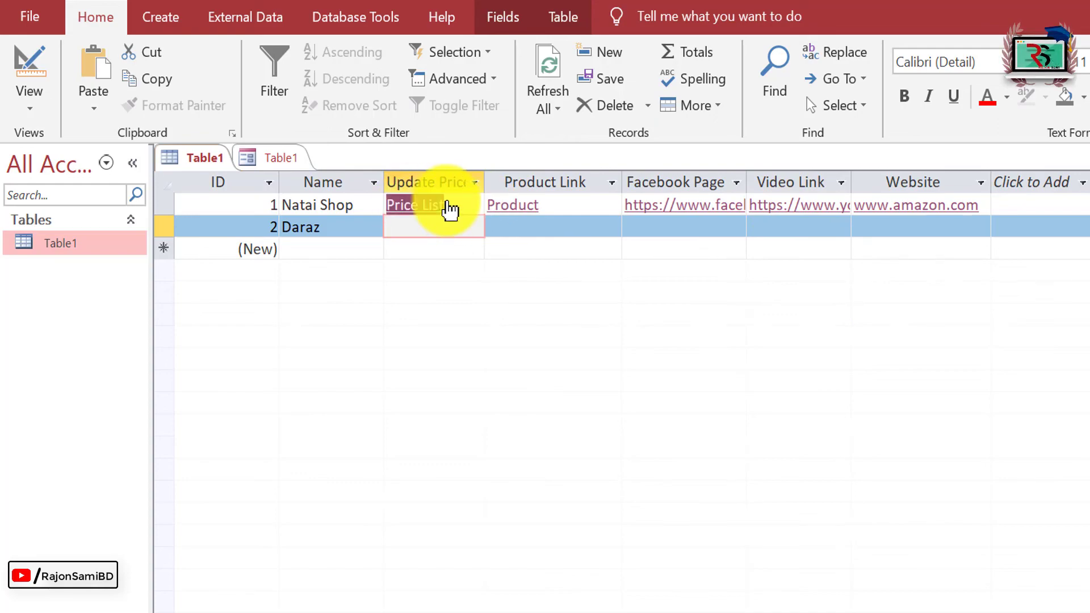